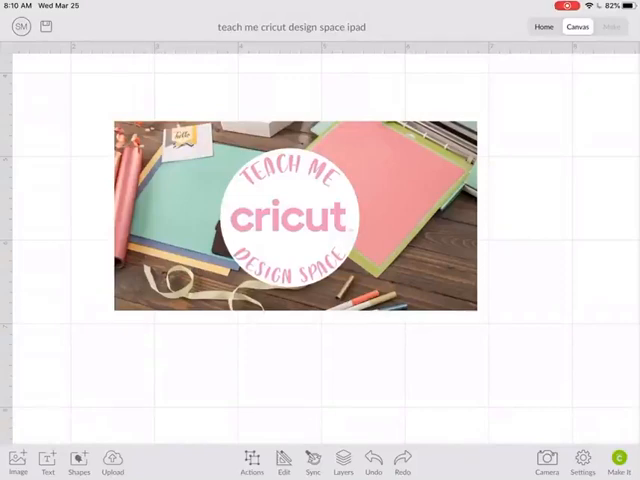
- Bring up the Insert Font panel listing Cricut's own fonts for new text
click(47, 462)
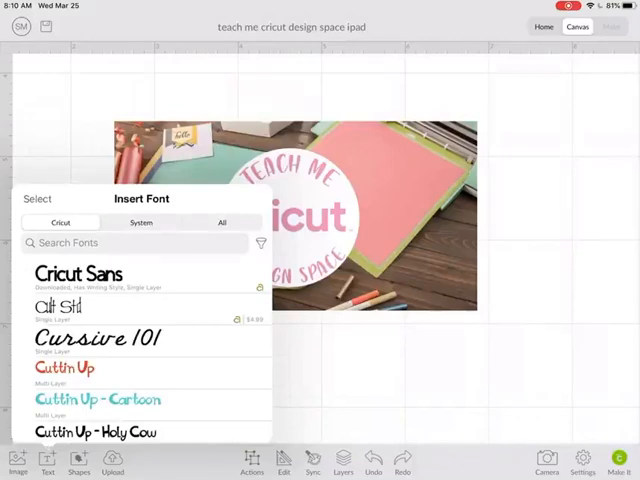
- Switch the font list to the iPad's System fonts, then to All fonts combined
click(141, 222)
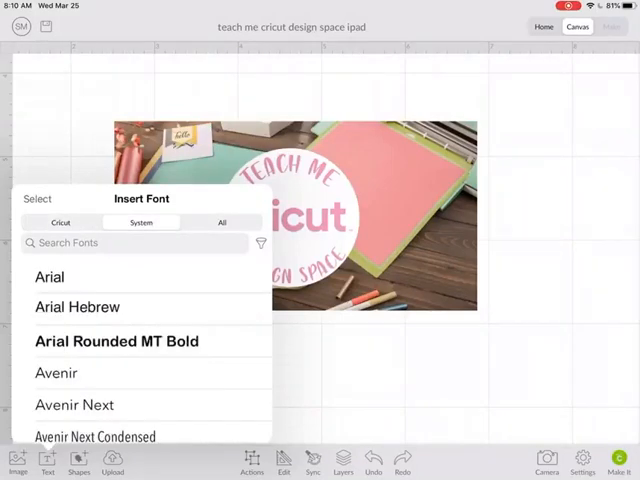
scroll(140, 355, down, 2)
scroll(140, 355, down, 2)
scroll(140, 355, down, 2)
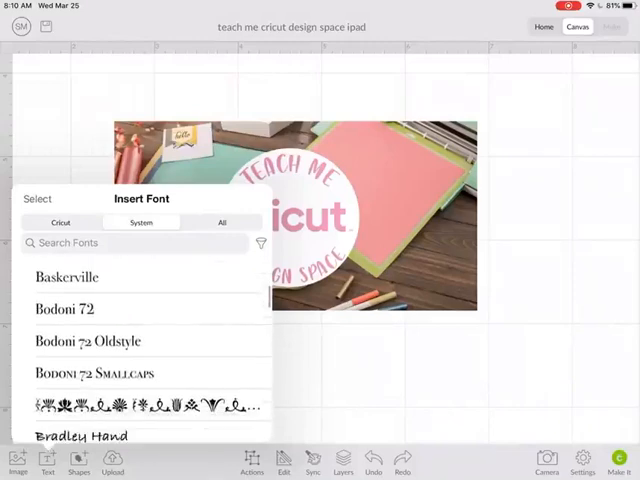
scroll(140, 355, down, 2)
scroll(140, 355, down, 2)
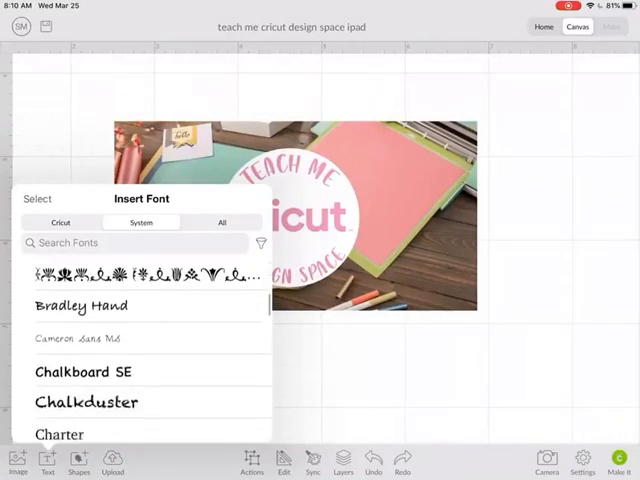
scroll(140, 355, down, 2)
scroll(140, 355, down, 1)
scroll(140, 355, down, 3)
scroll(140, 355, down, 2)
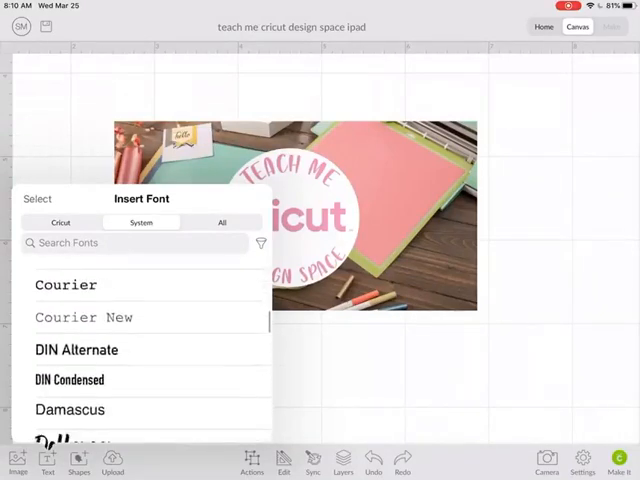
scroll(140, 355, down, 2)
scroll(140, 355, down, 2)
scroll(140, 355, down, 1)
scroll(140, 355, down, 2)
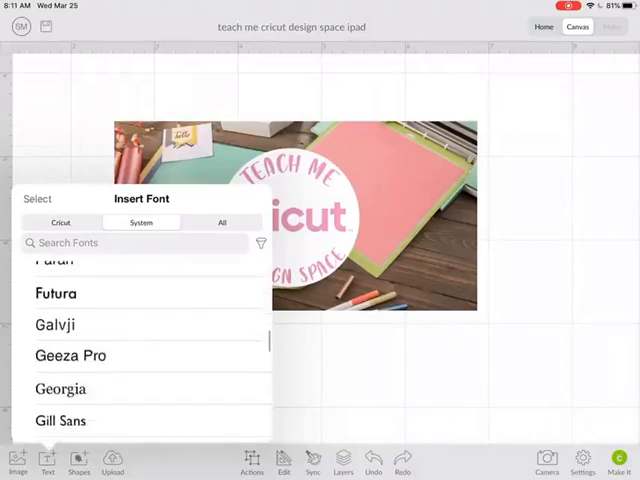
scroll(140, 355, down, 1)
scroll(140, 355, down, 2)
scroll(140, 355, down, 2)
scroll(140, 355, down, 1)
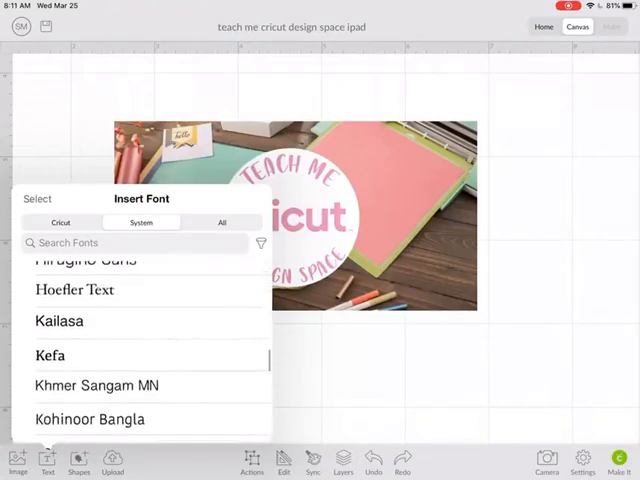
click(222, 222)
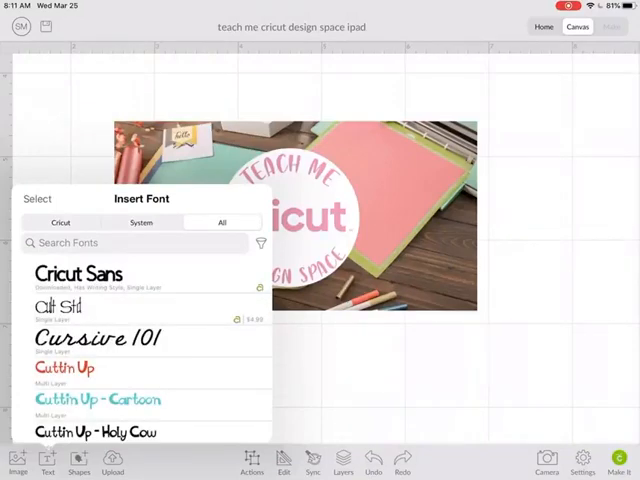
scroll(140, 355, down, 3)
scroll(140, 355, down, 3)
scroll(140, 355, down, 1)
scroll(140, 355, down, 1)
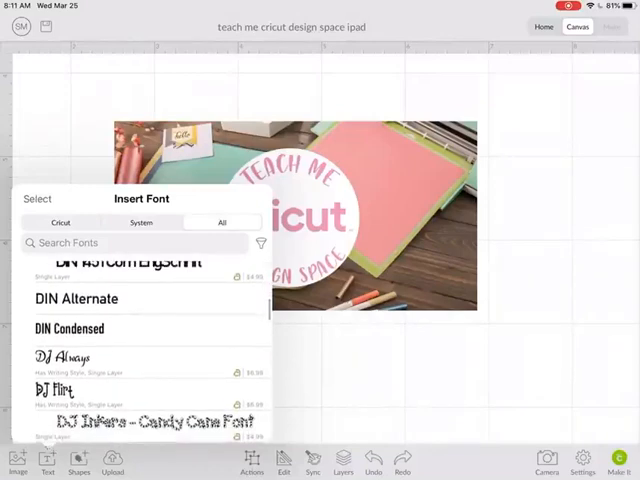
scroll(140, 355, up, 3)
scroll(140, 355, up, 2)
scroll(140, 355, up, 1)
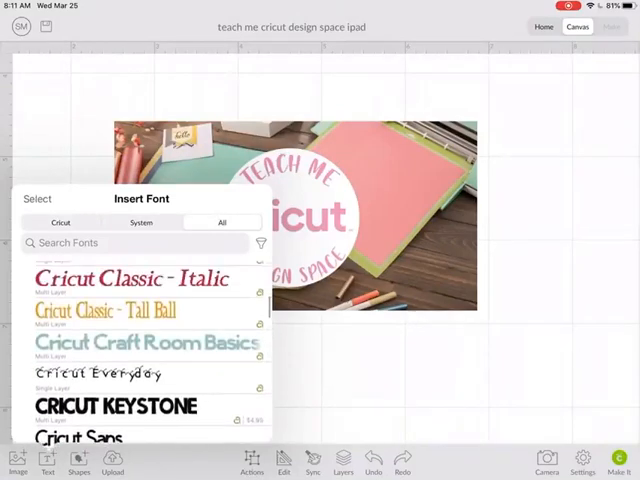
scroll(140, 355, up, 1)
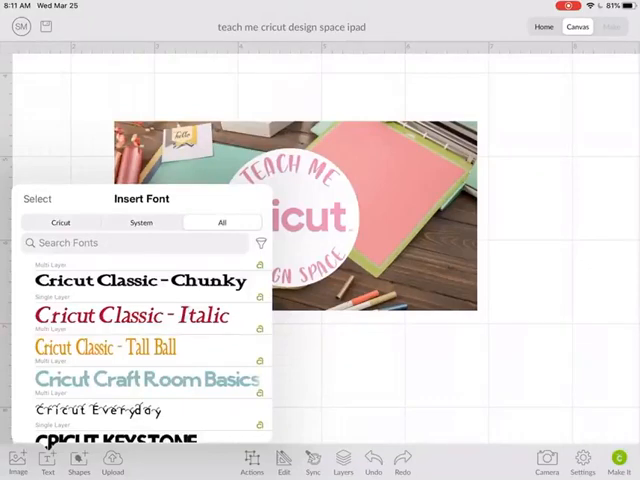
scroll(140, 350, up, 3)
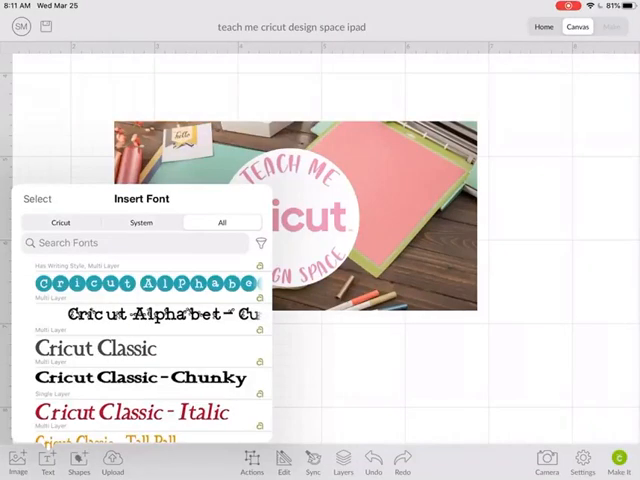
scroll(140, 350, up, 5)
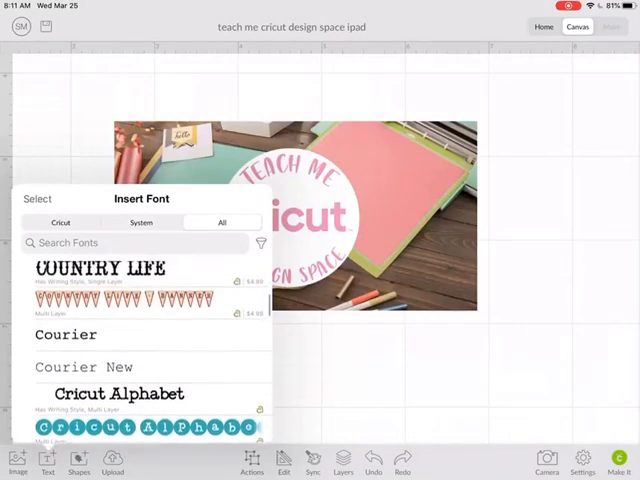
- Filter the font list to Single Layer fonts only and return to the list
click(261, 243)
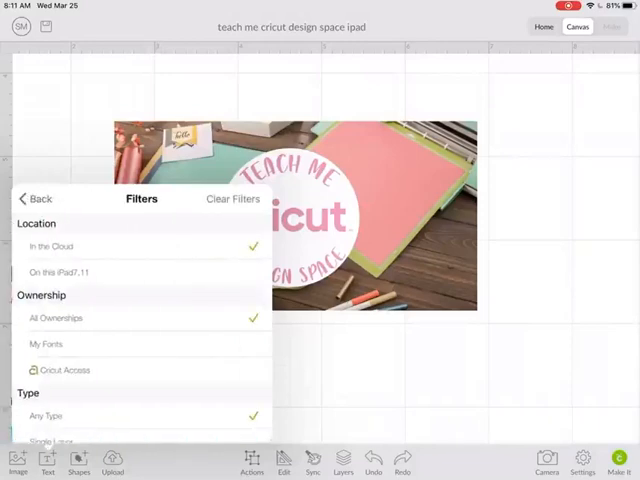
scroll(140, 330, down, 2)
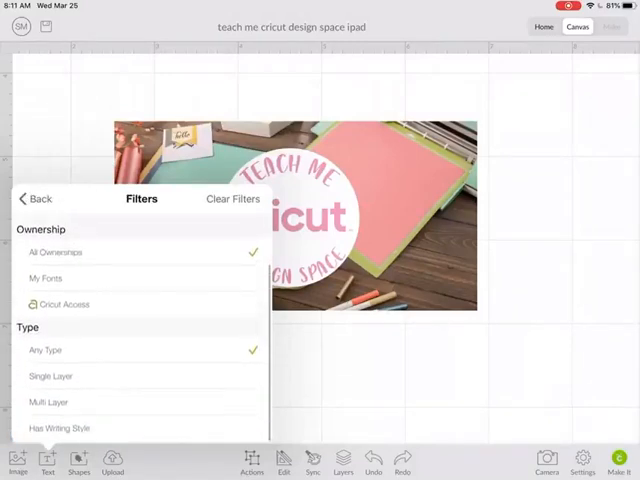
click(50, 376)
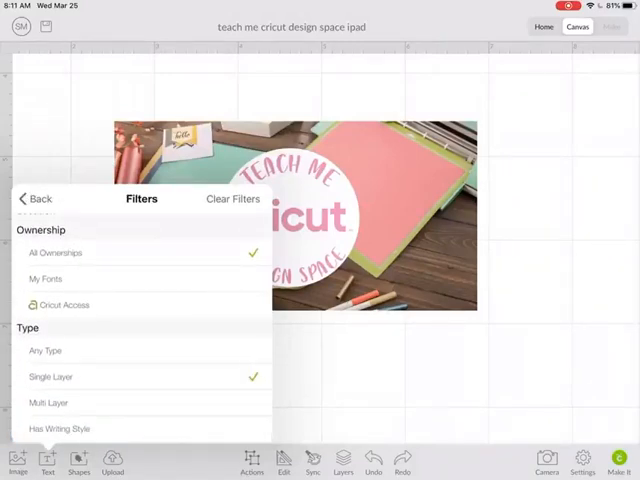
click(35, 198)
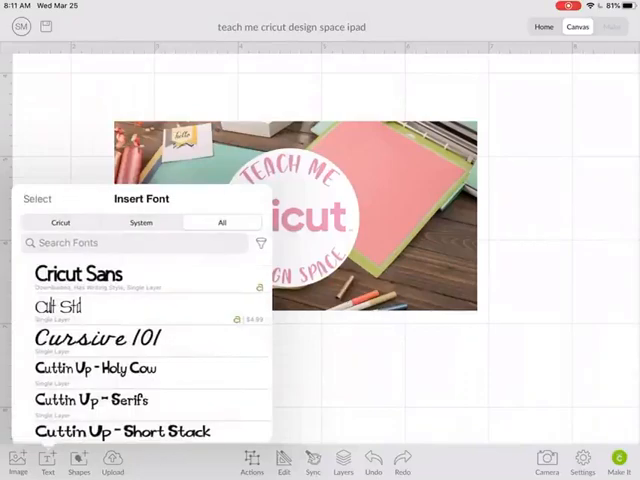
- Start a new Cricut Sans text object below the photo reading 'single layer'
click(79, 273)
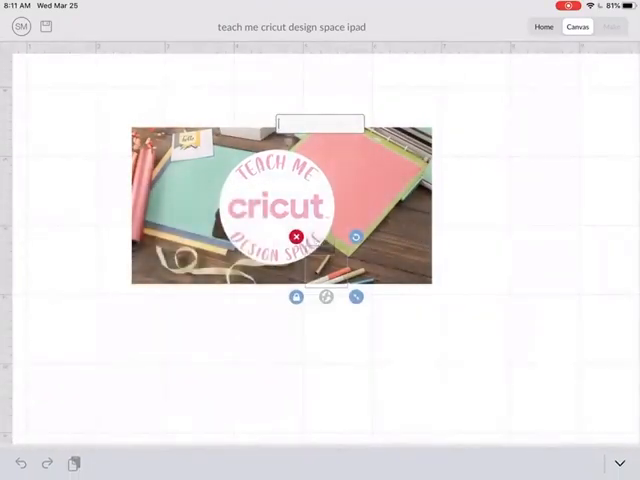
text(sin)
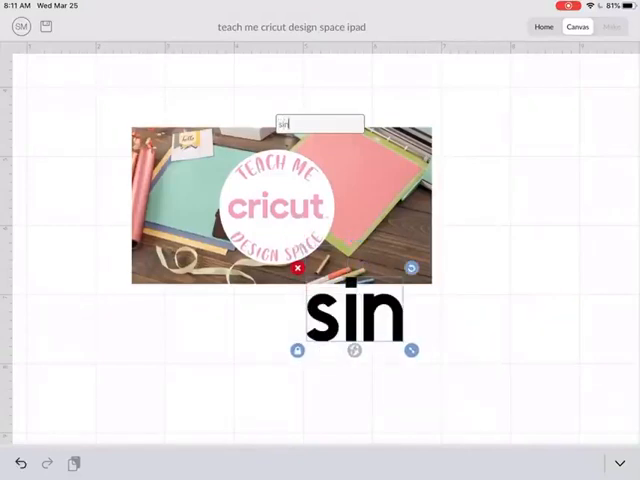
text(gle la)
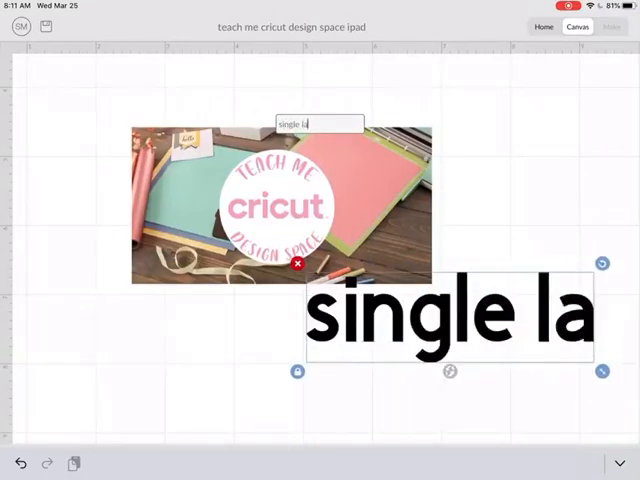
text(yer)
- Finish the 'single layer' text and drag it right and up, away from the photo
click(619, 463)
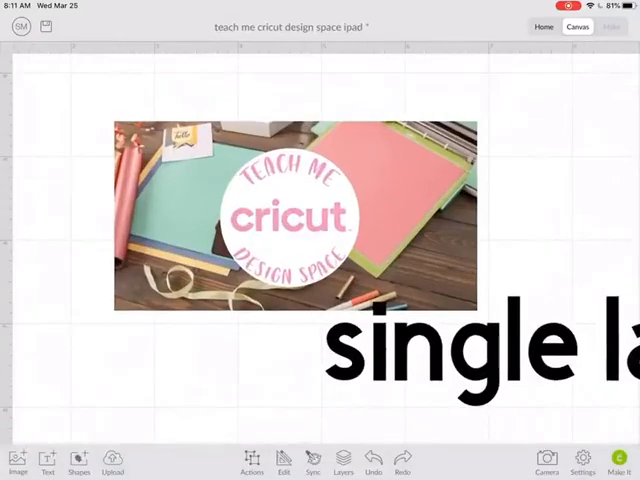
scroll(320, 240, down, 3)
drag(259, 277, 439, 303)
scroll(320, 240, down, 2)
scroll(320, 240, down, 1)
scroll(320, 240, up, 2)
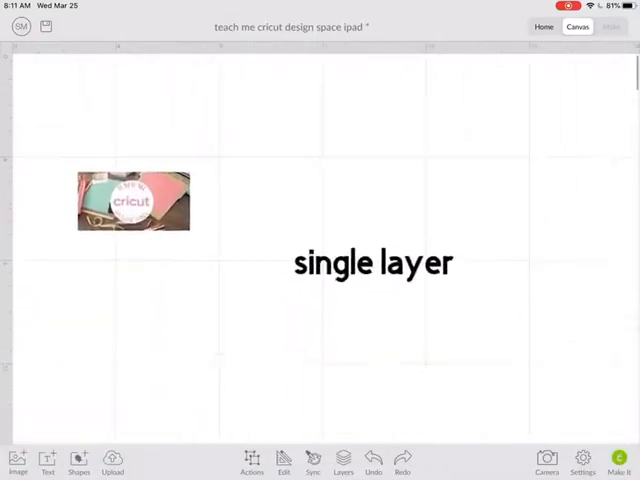
scroll(320, 240, up, 1)
click(371, 297)
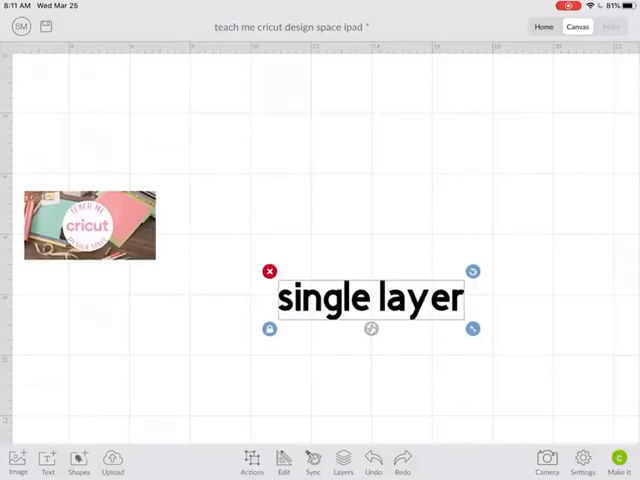
drag(371, 297, 509, 303)
drag(288, 143, 381, 203)
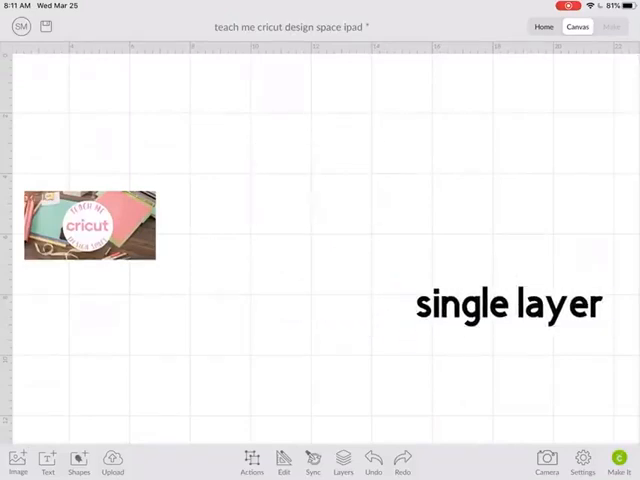
scroll(320, 240, up, 2)
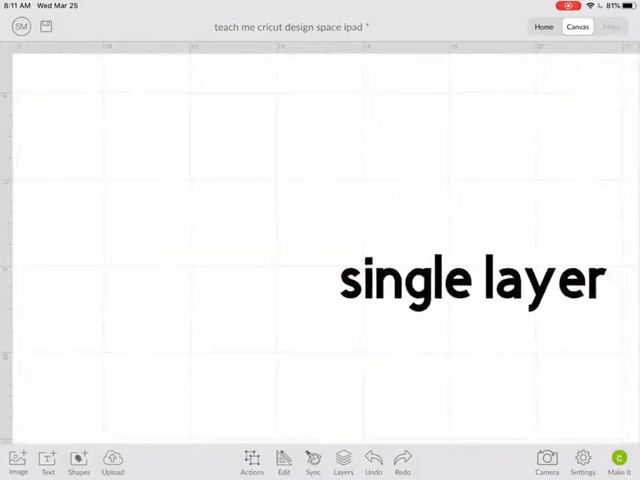
click(453, 276)
drag(453, 276, 414, 118)
click(47, 460)
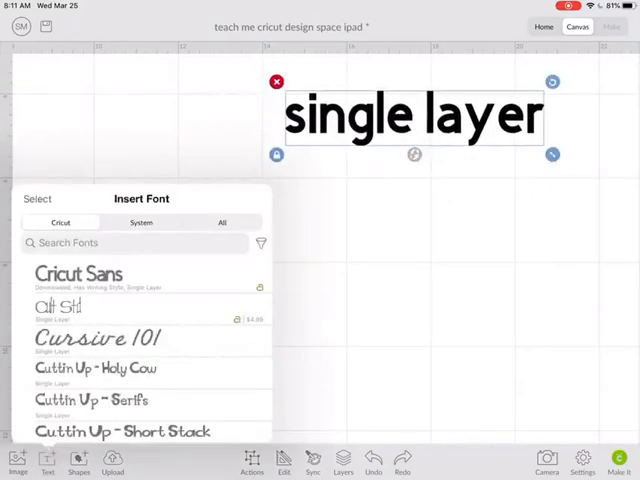
- Change the font filter from Single Layer to Multi Layer and return to the list
click(261, 243)
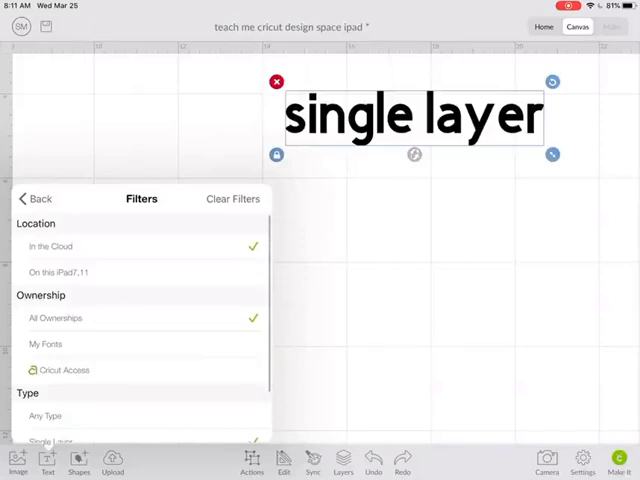
scroll(140, 330, down, 3)
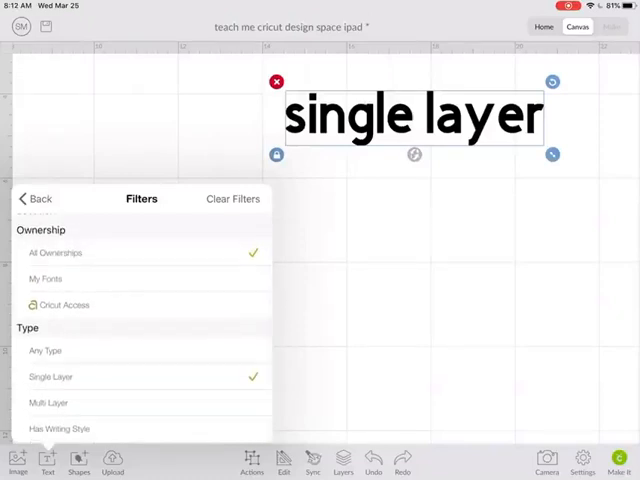
click(45, 350)
click(48, 402)
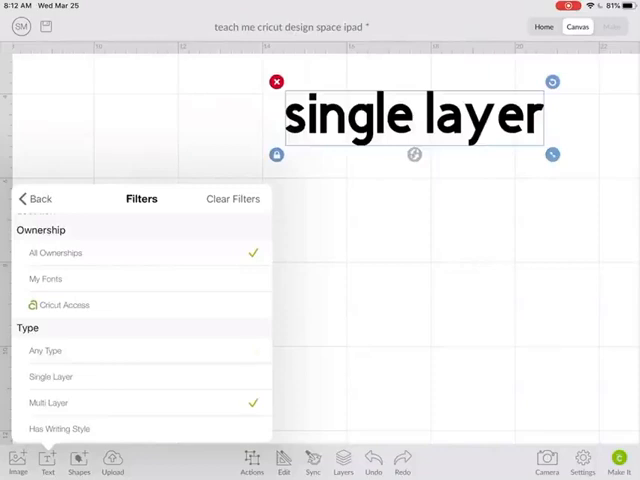
click(35, 198)
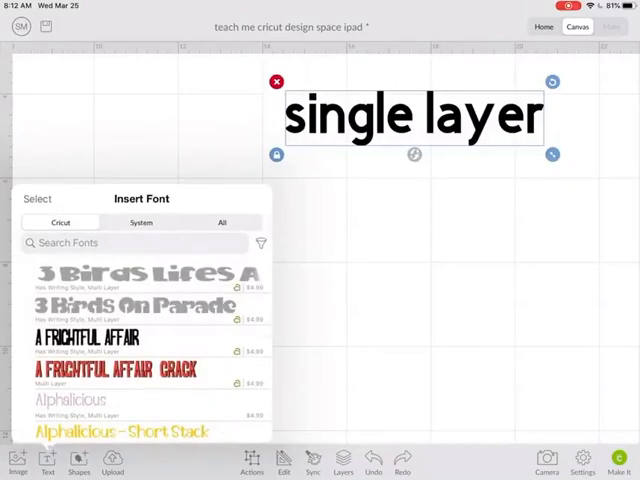
scroll(140, 340, down, 3)
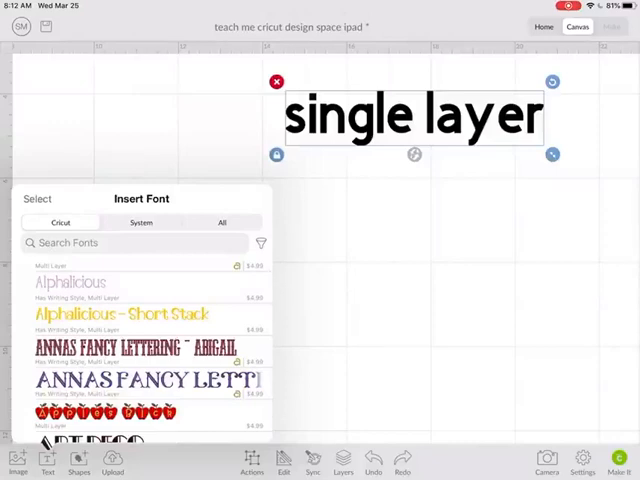
- Start a new text box in a decorative multi-layer font from the filtered list
click(37, 198)
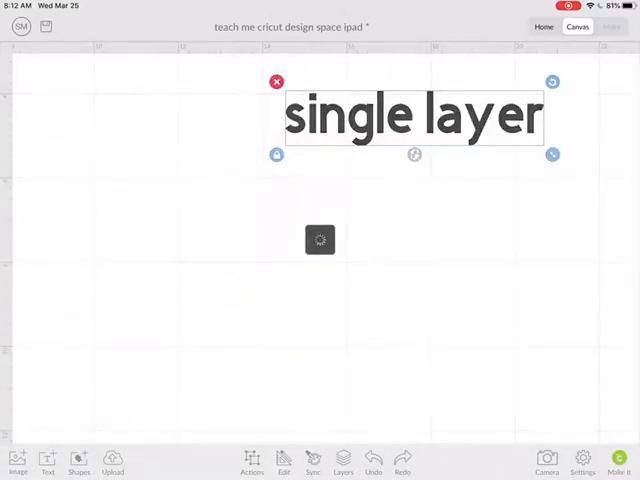
- Enter 'MULTI' fixing the typo, then drag it up beneath the 'single layer' text
click(47, 461)
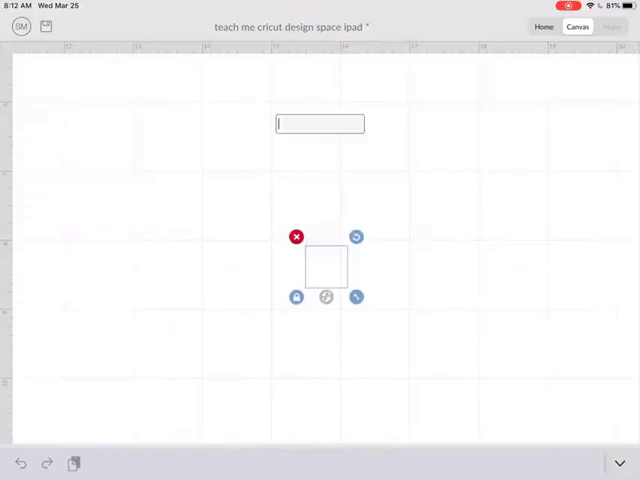
text(mu)
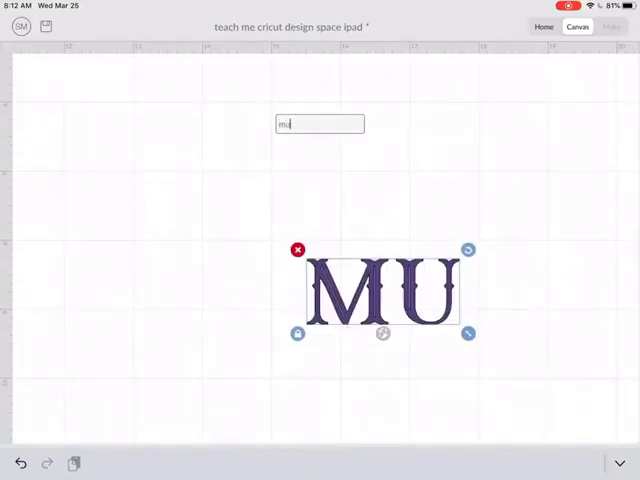
text(lit)
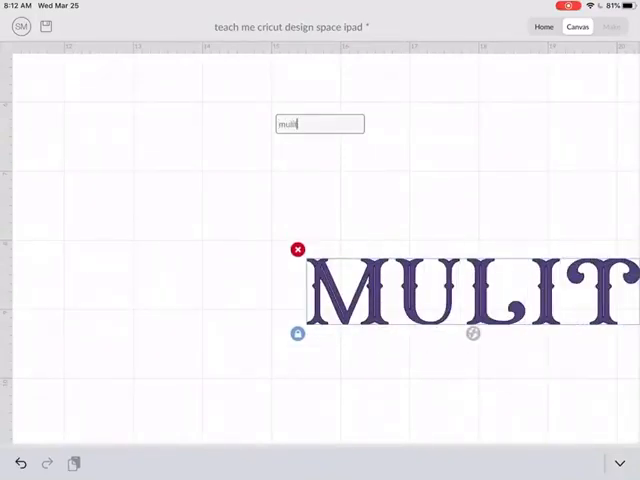
key(BackSpace)
key(BackSpace)
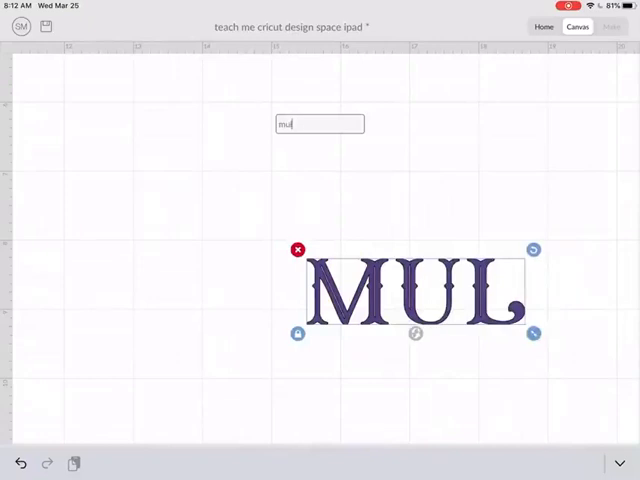
text(ti)
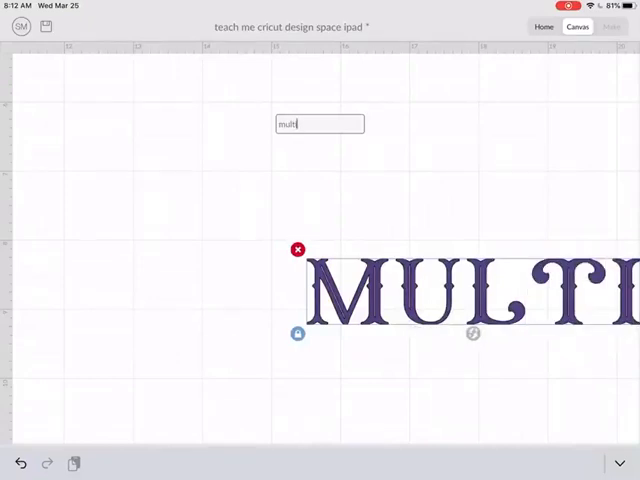
click(620, 463)
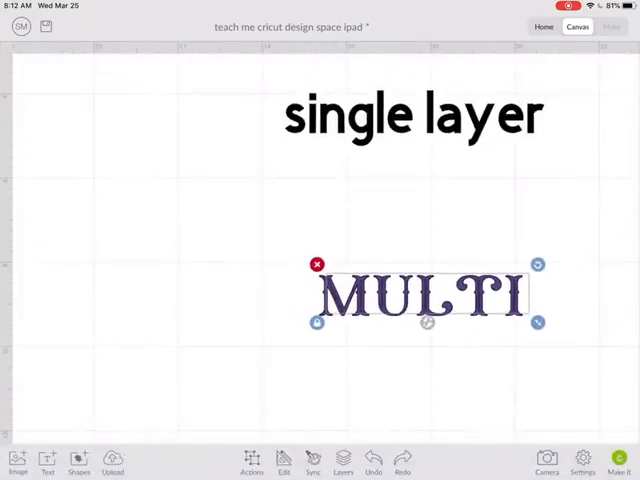
drag(422, 295, 309, 203)
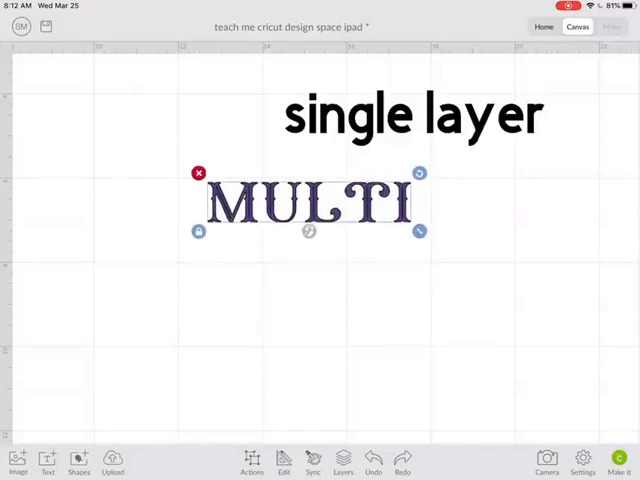
- Show the Layers list and toggle visibility of MULTI's two M layers to reveal them separately
click(343, 460)
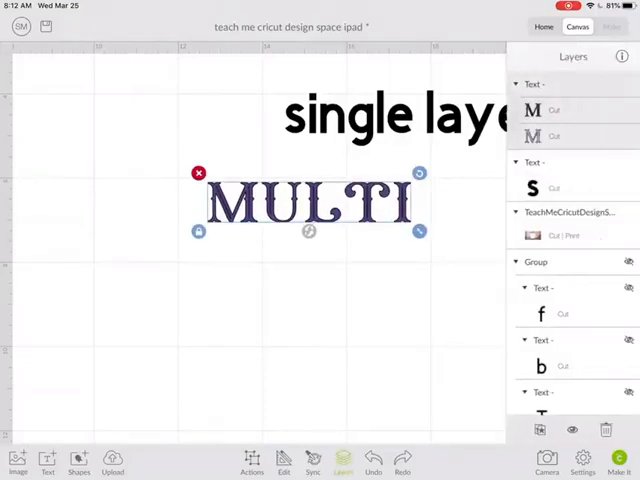
click(533, 110)
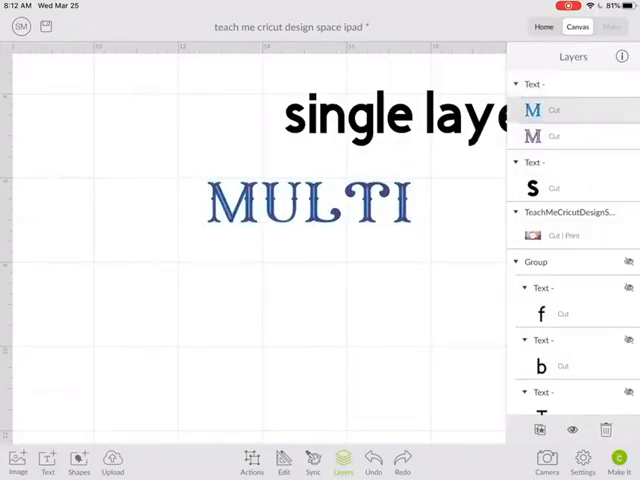
click(533, 136)
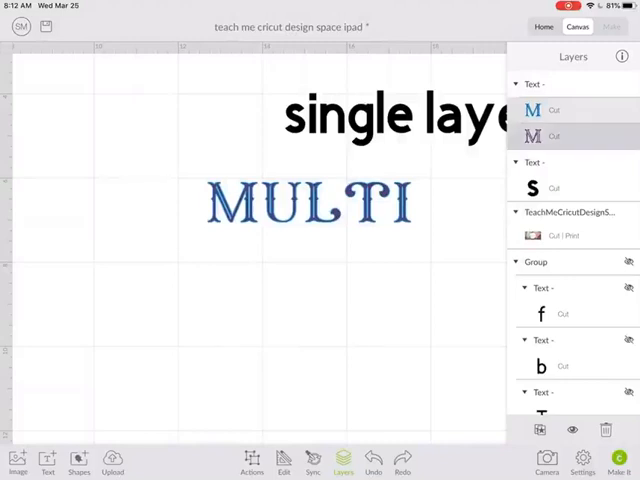
click(533, 110)
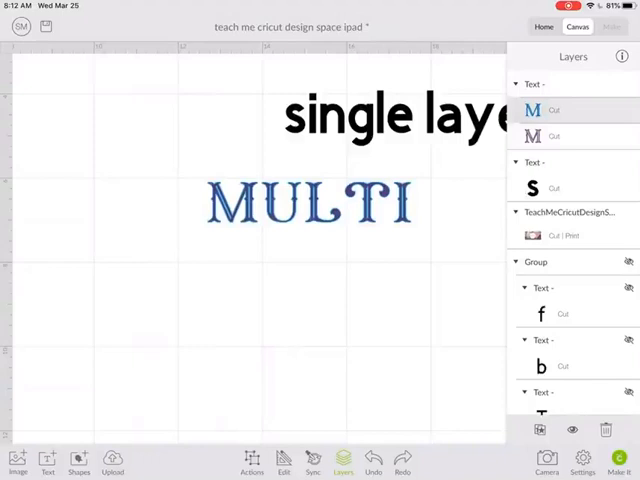
click(533, 136)
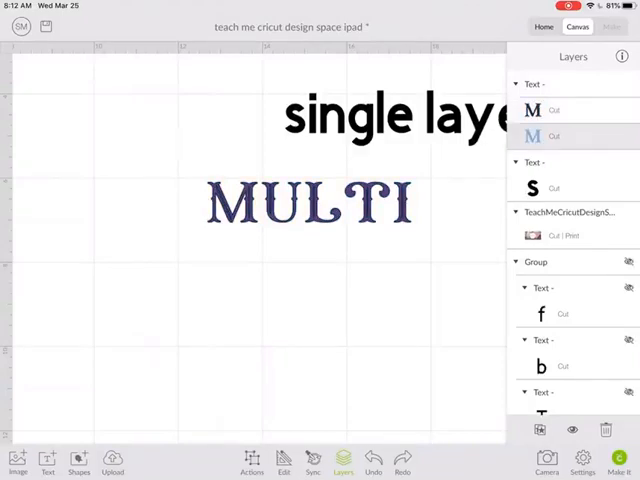
click(572, 429)
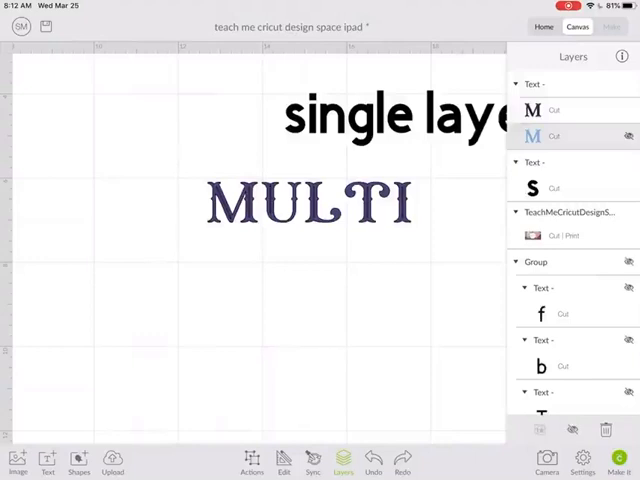
- Enlarge the whole MULTI text about 1.7 times, swap which layer is hidden, and shift it left
click(309, 203)
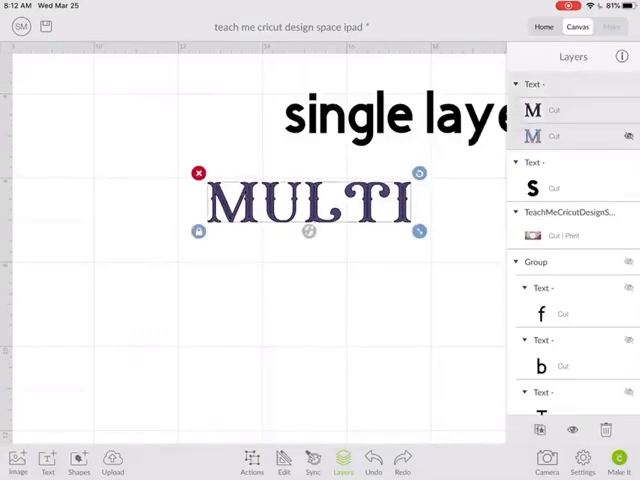
drag(419, 231, 570, 267)
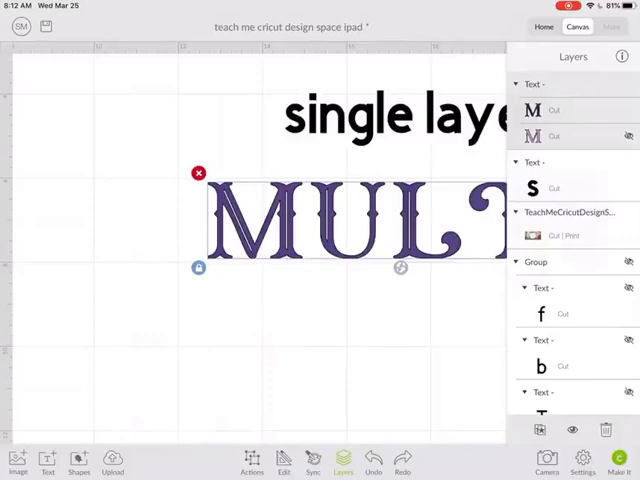
click(570, 136)
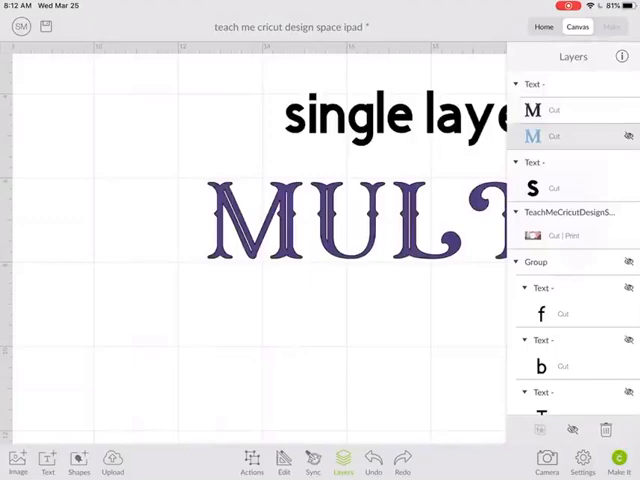
click(572, 429)
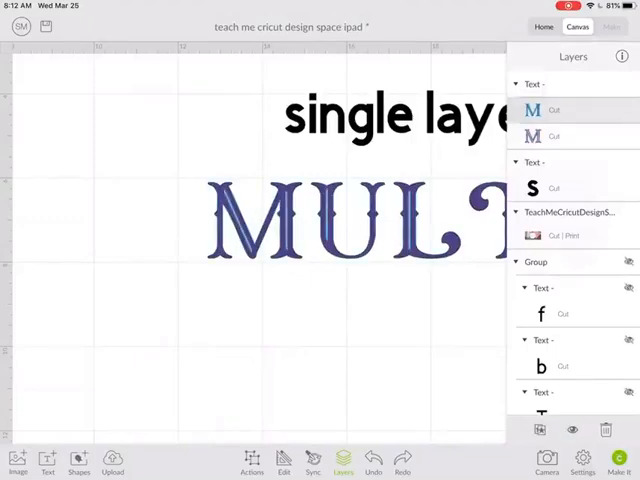
click(572, 429)
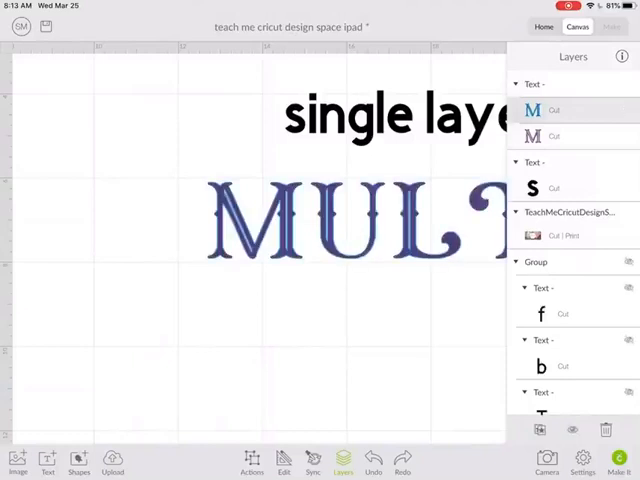
drag(330, 220, 221, 206)
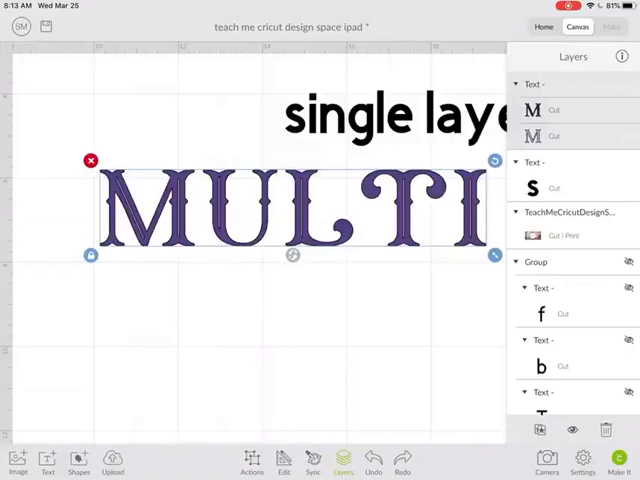
- Move MULTI to the right, deselect it and close the Layers list
drag(290, 208, 445, 208)
scroll(260, 220, down, 3)
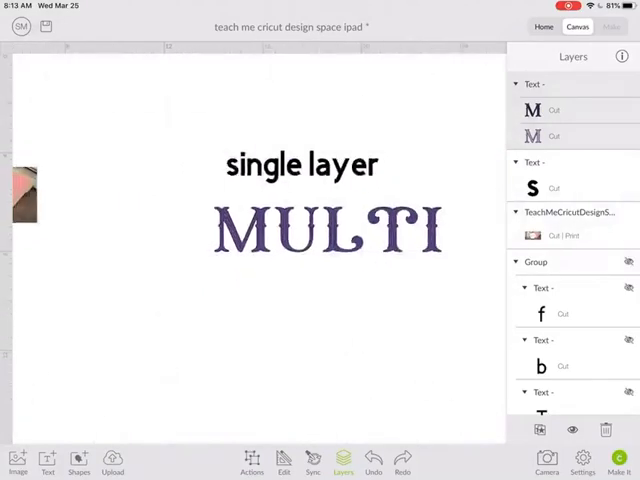
click(328, 230)
click(122, 104)
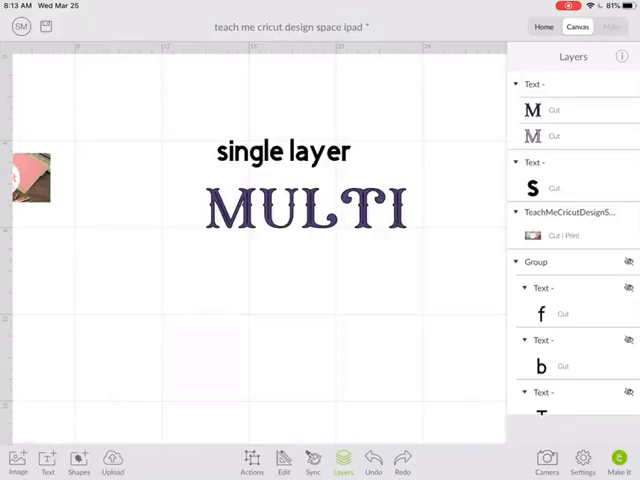
click(343, 462)
- Filter the Insert Font list to fonts that Have Writing Style for new text
click(47, 462)
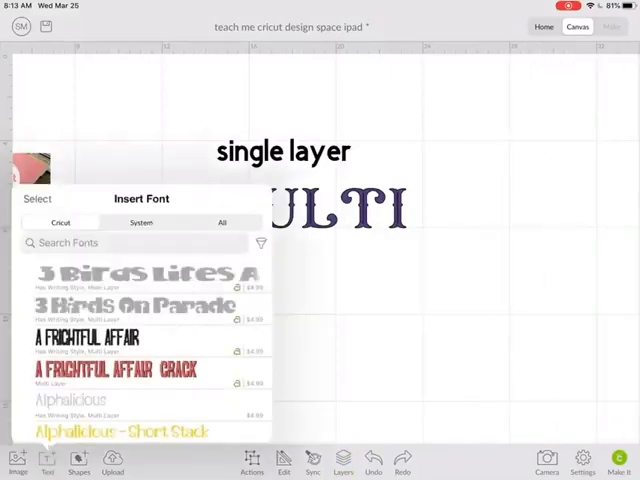
click(261, 242)
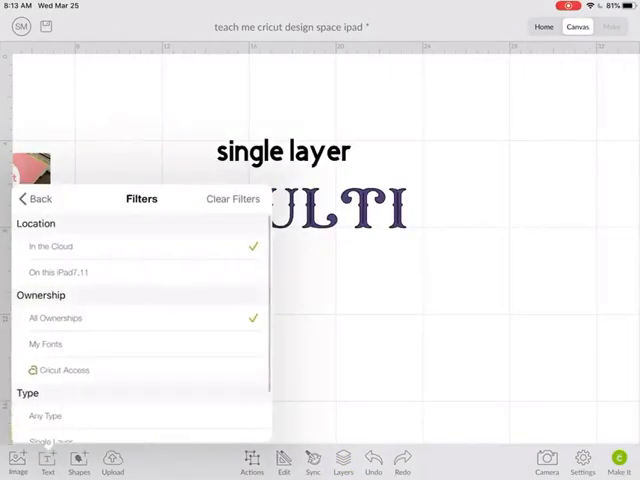
scroll(140, 320, down, 3)
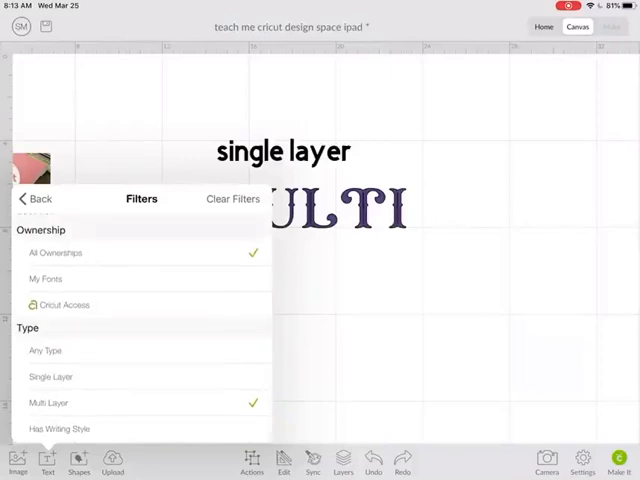
click(60, 428)
click(35, 198)
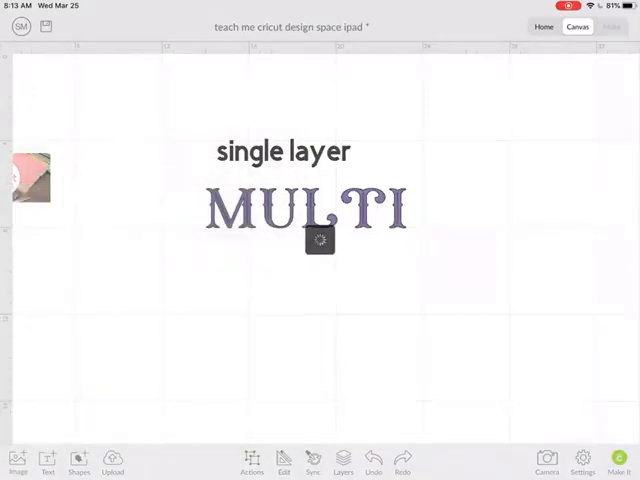
text(w)
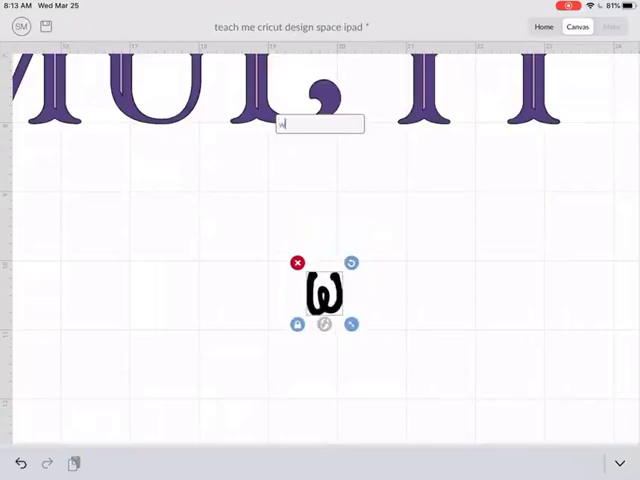
text(i)
- Finish the word 'writing', place it under MULTI and enlarge it by its resize handle
key(BackSpace)
text(riting)
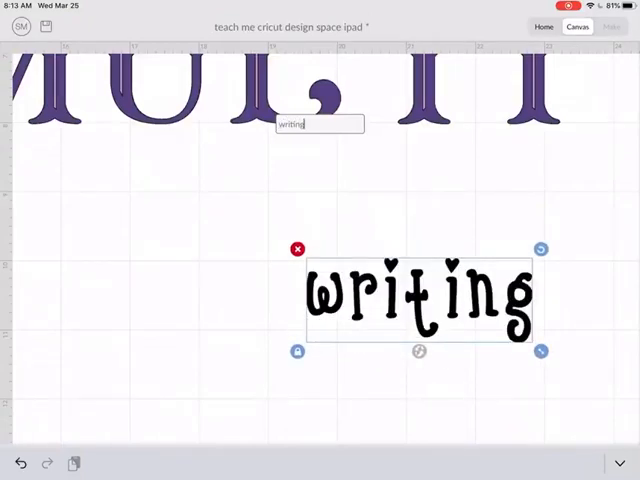
key(Return)
scroll(320, 240, down, 5)
drag(361, 281, 242, 260)
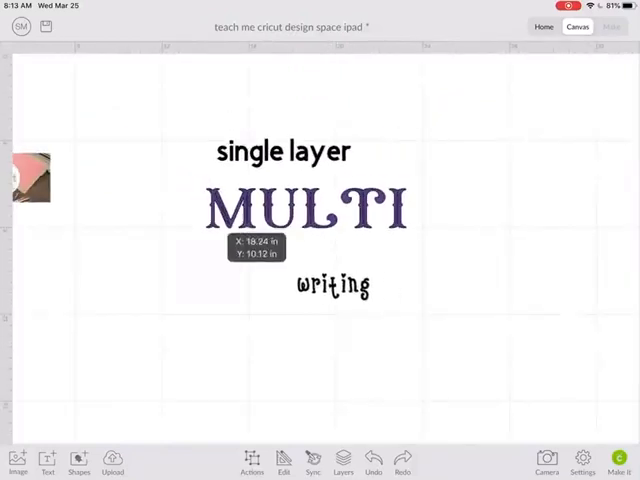
drag(286, 283, 447, 343)
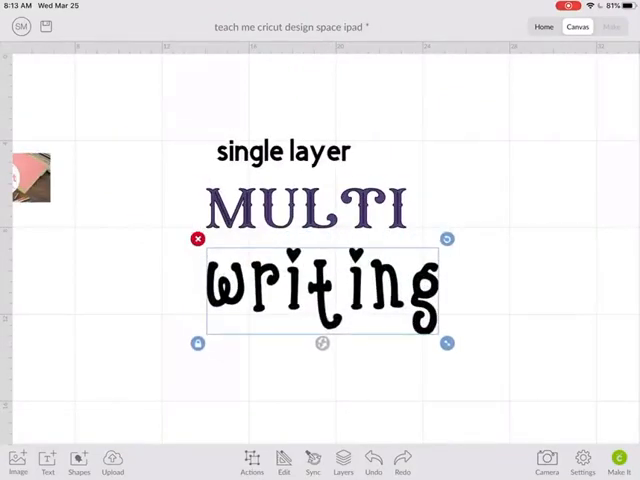
click(47, 462)
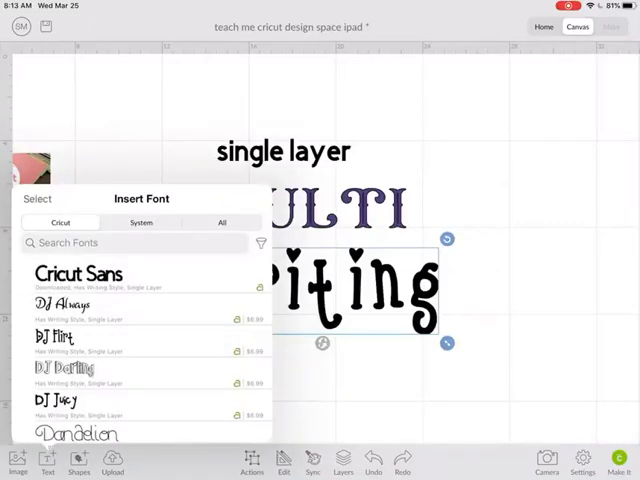
- Keep the DJ Flirt font, try the thin Writing style on 'writing' and undo it
click(360, 290)
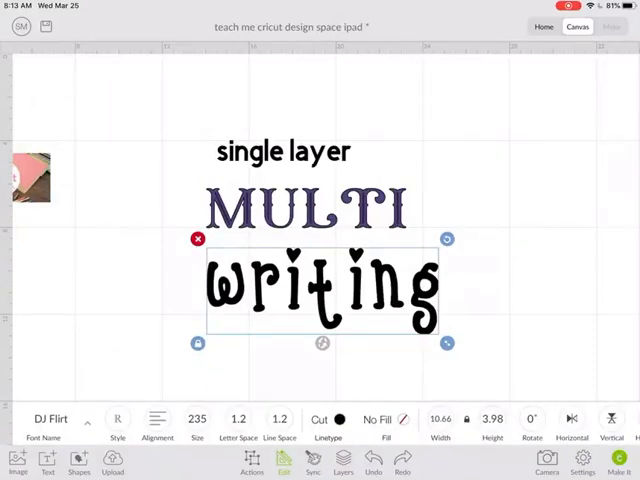
click(117, 419)
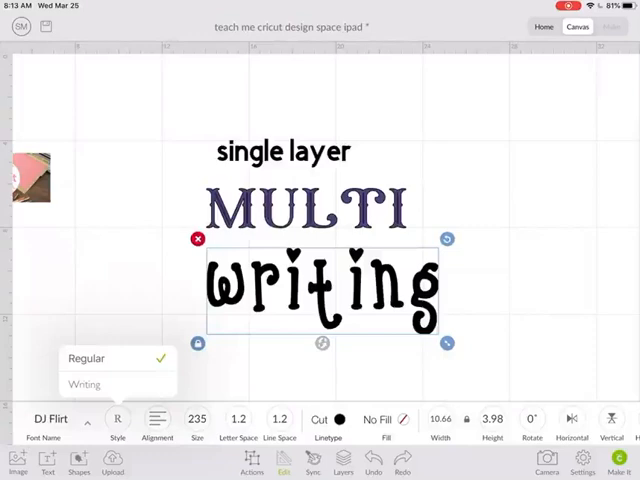
click(84, 384)
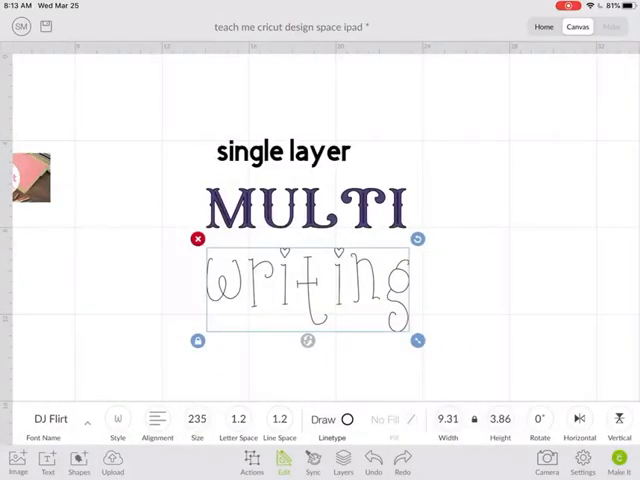
click(373, 462)
- Move the bold 'writing' to the left below MULTI and bring up its Actions
drag(300, 285, 170, 285)
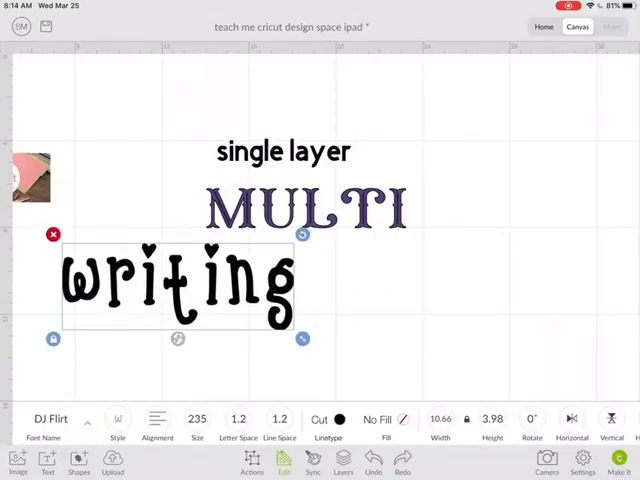
click(252, 462)
- Duplicate 'writing' and place the copy to the right of the original
click(351, 420)
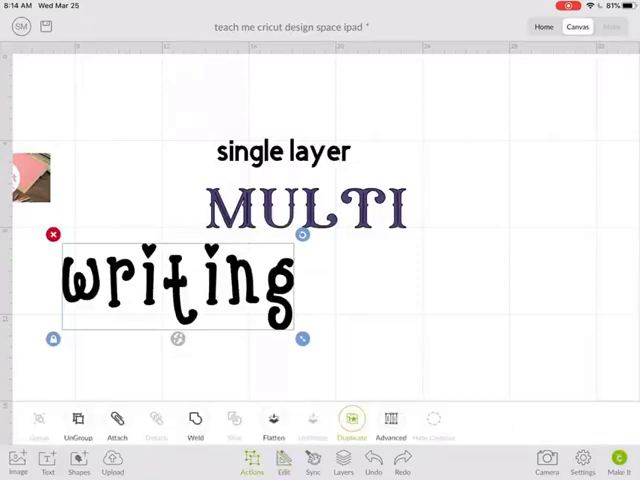
drag(178, 285, 444, 290)
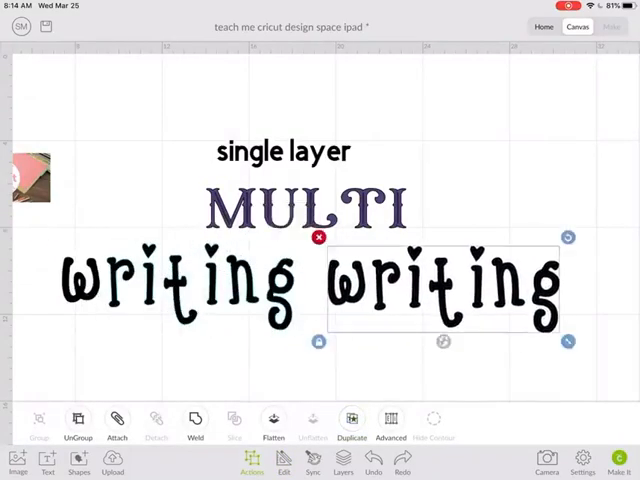
double_click(175, 285)
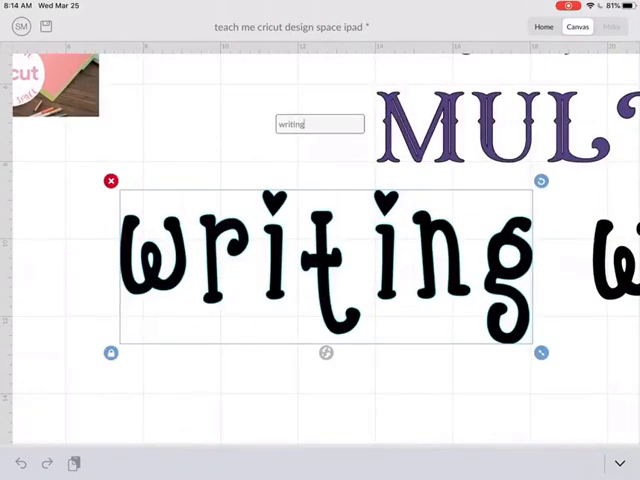
click(620, 463)
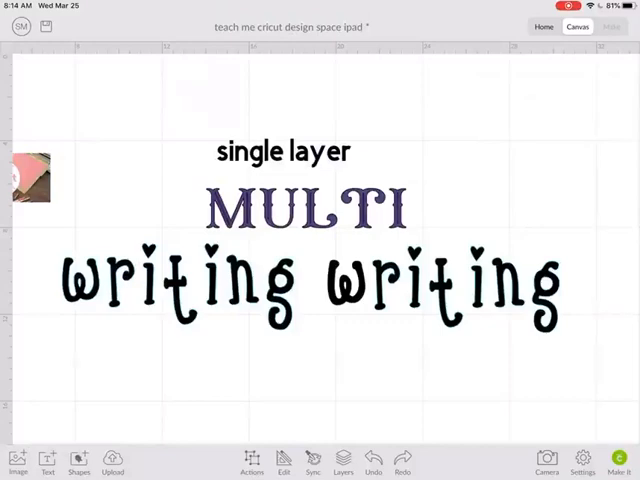
- Select the right-hand copy via Layers and convert it to the single-line Writing style
click(343, 462)
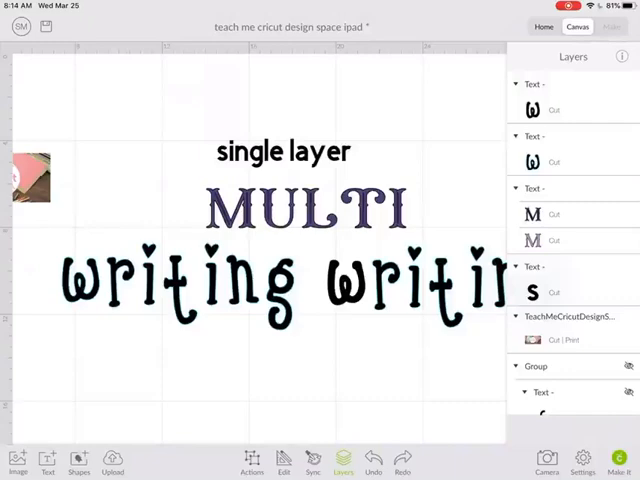
click(415, 288)
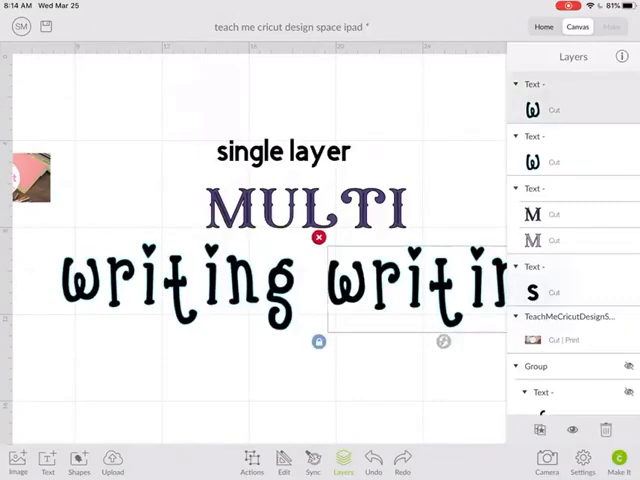
click(284, 462)
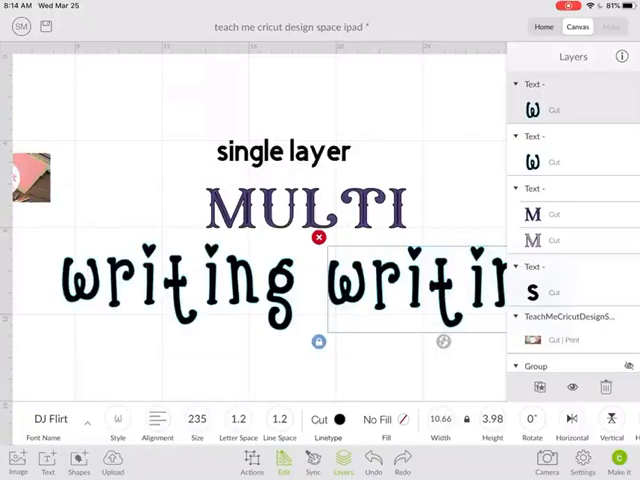
click(118, 420)
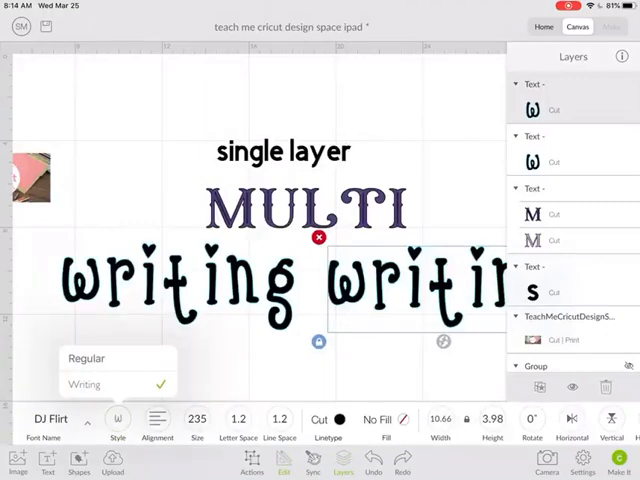
click(84, 384)
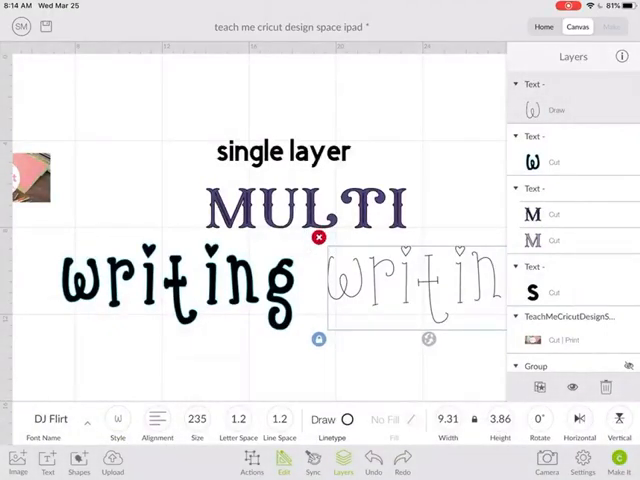
key(Escape)
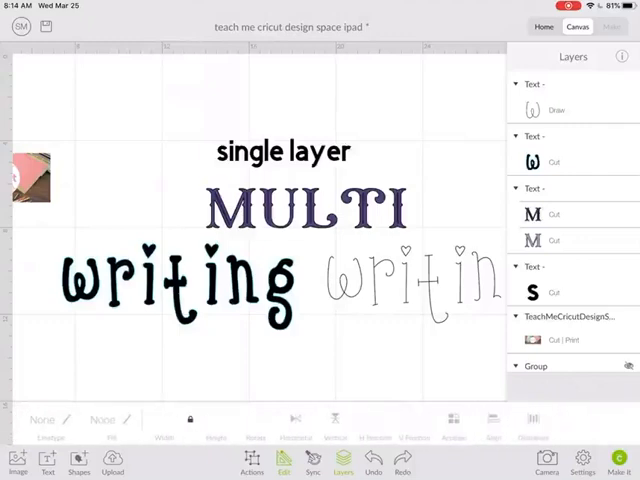
click(343, 460)
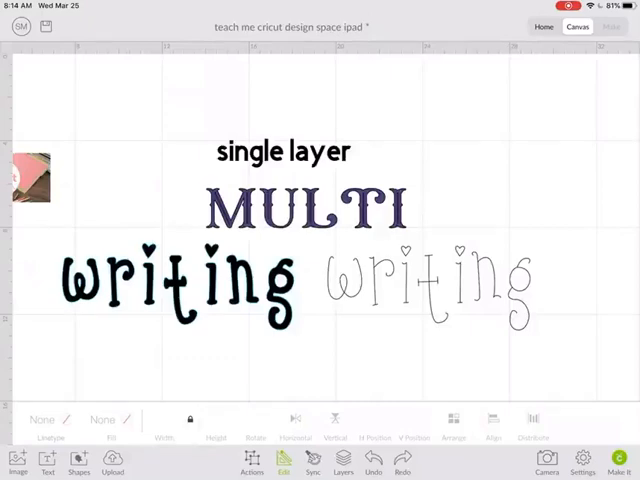
- Check the settings of the 'single layer', MULTI and thin 'writing' texts in turn
click(283, 152)
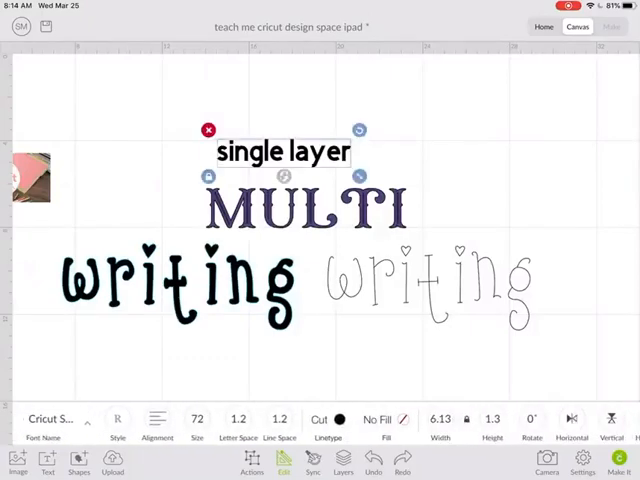
click(306, 208)
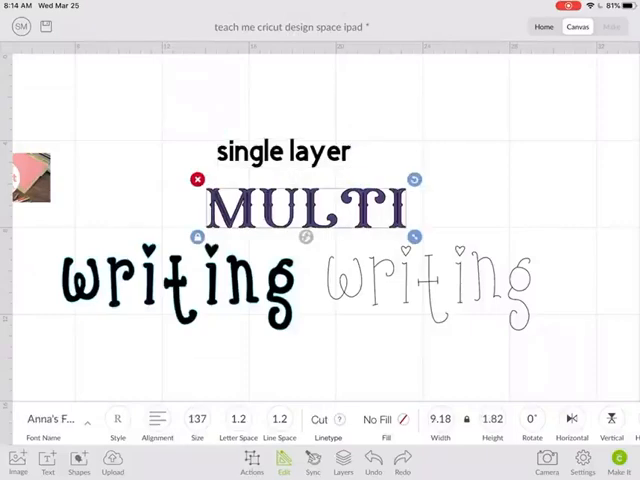
click(428, 288)
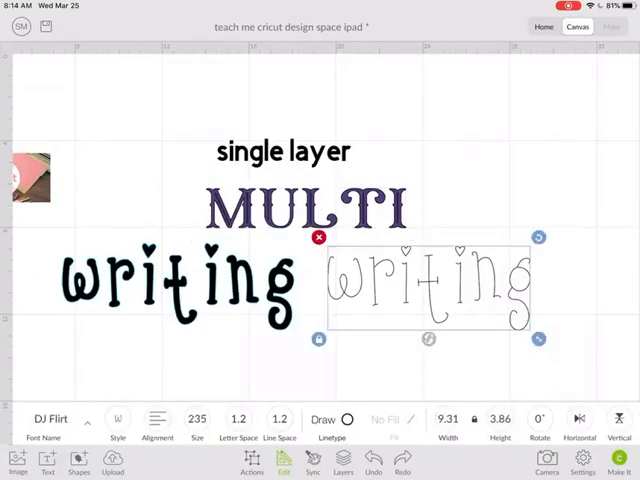
- Delete the bold 'writing' and move the thin 'writing' beneath MULTI
click(178, 285)
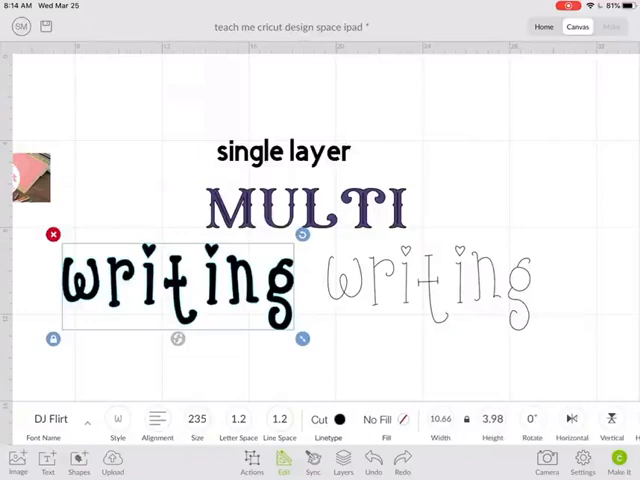
click(53, 233)
drag(430, 285, 307, 285)
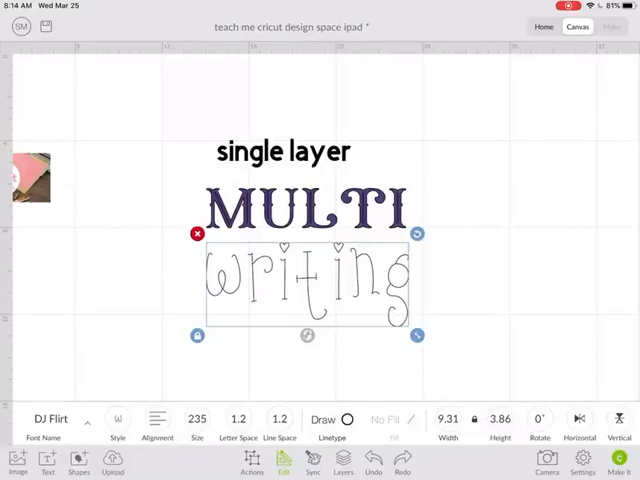
- Remove the 'writing' and MULTI texts, then enlarge 'single layer' by its corner handle
key(ctrl+z)
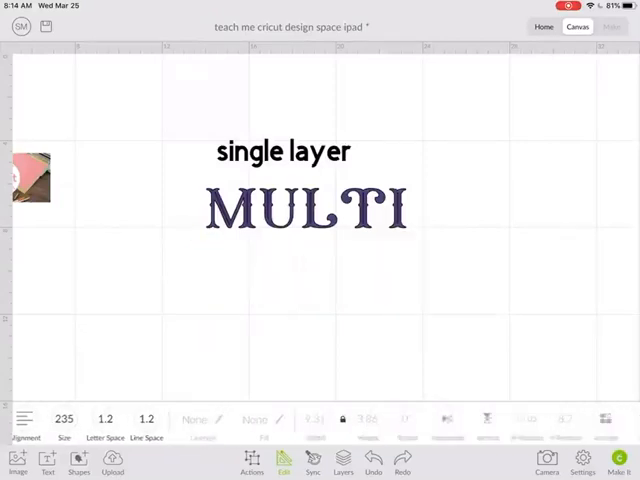
key(ctrl+z)
click(283, 151)
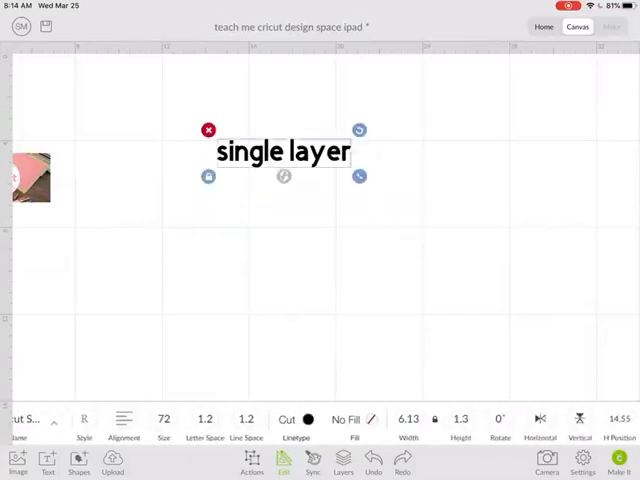
mouse_move(359, 176)
mouse_down()
mouse_move(515, 209)
mouse_move(286, 174)
mouse_up()
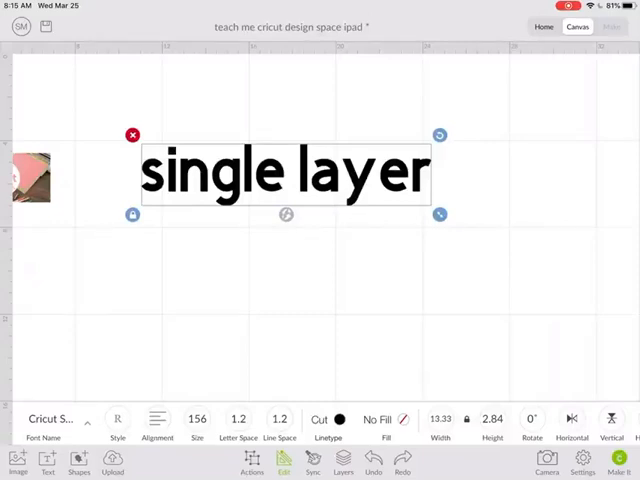
- Apply the DJ Juicy font to 'single layer' and review its styles without changing one
click(50, 420)
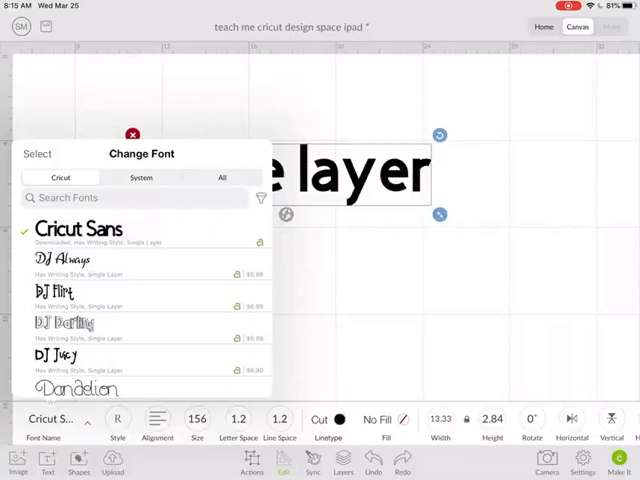
click(55, 355)
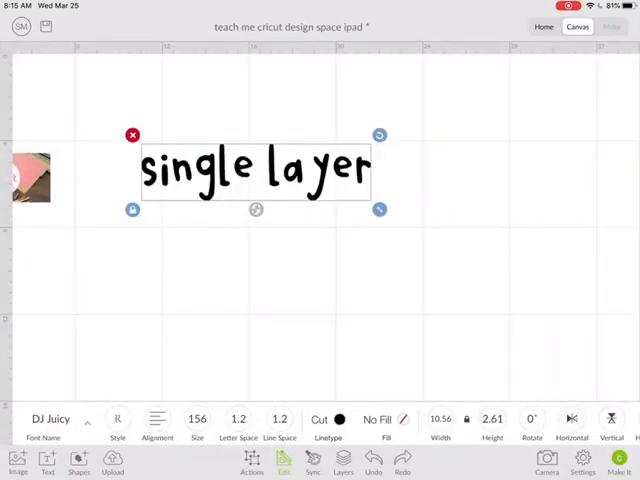
click(117, 419)
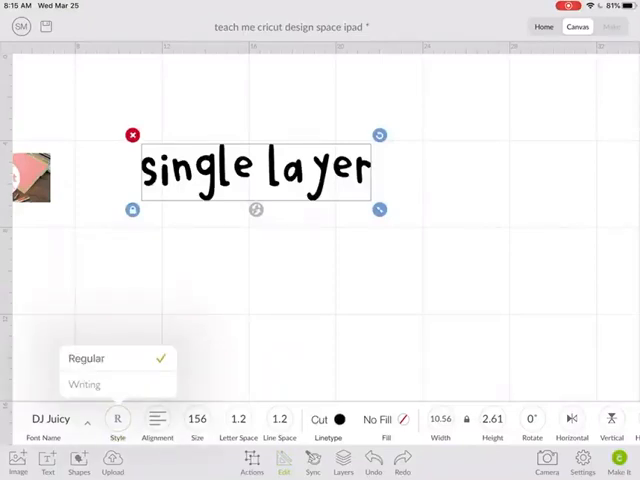
click(117, 419)
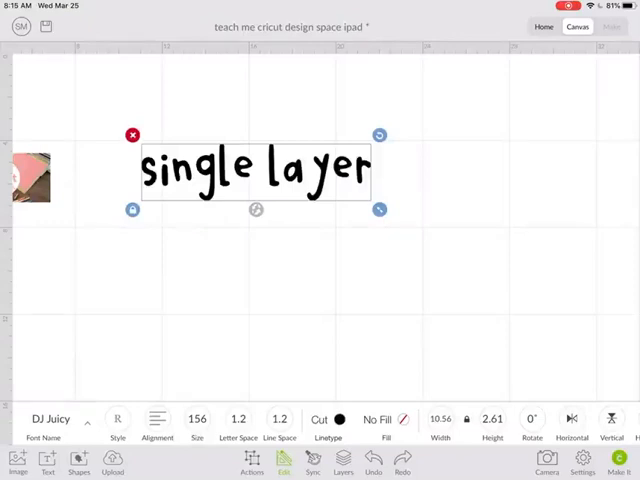
- Adjust letter spacing tighter then wider until 'single layer' reads 1.8
click(238, 419)
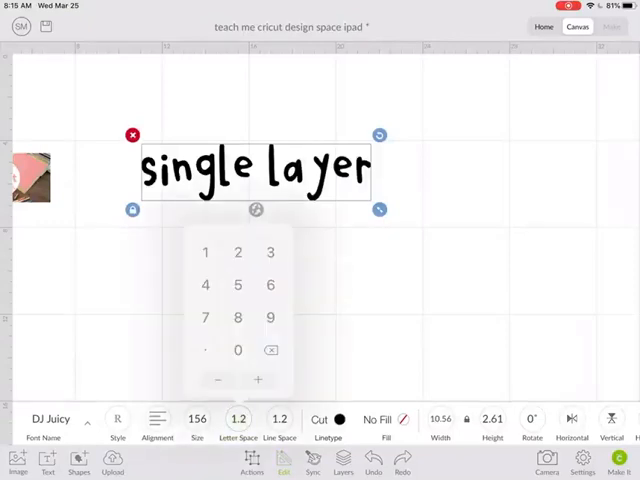
click(218, 379)
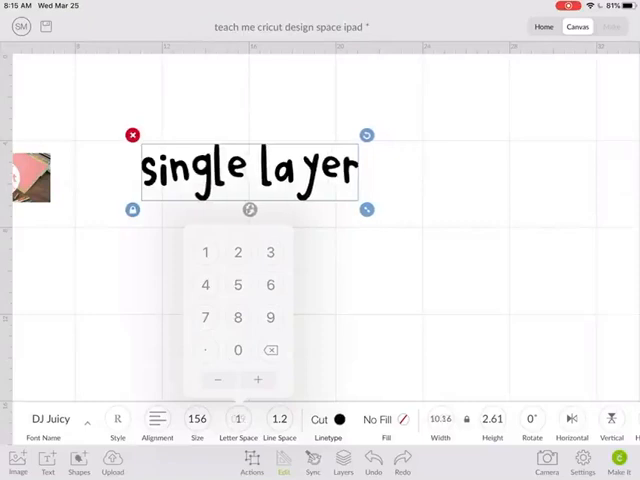
click(218, 379)
click(218, 379)
click(218, 379)
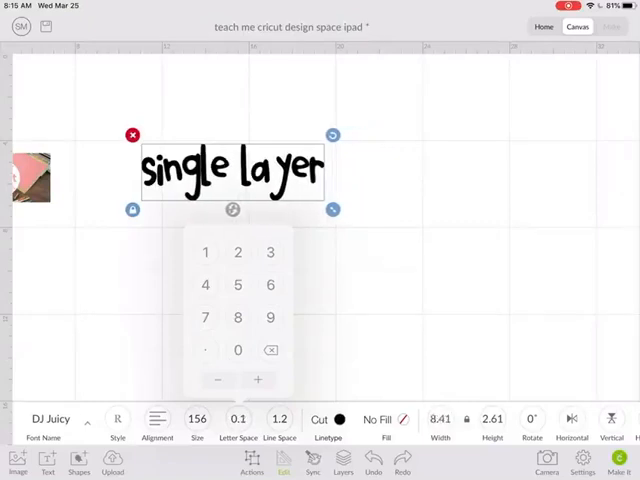
click(258, 379)
click(258, 379)
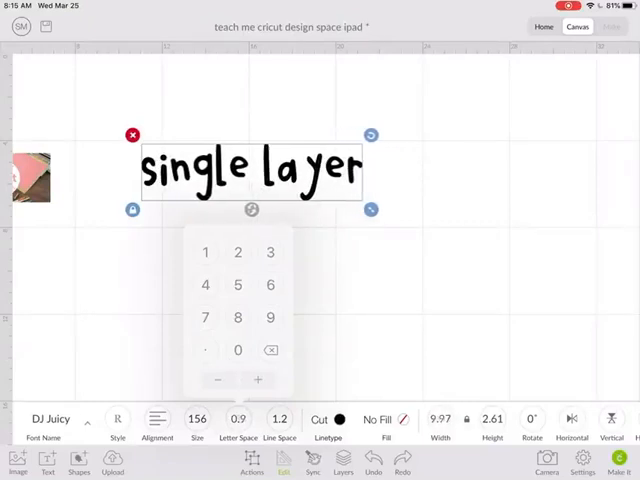
click(258, 379)
click(258, 379)
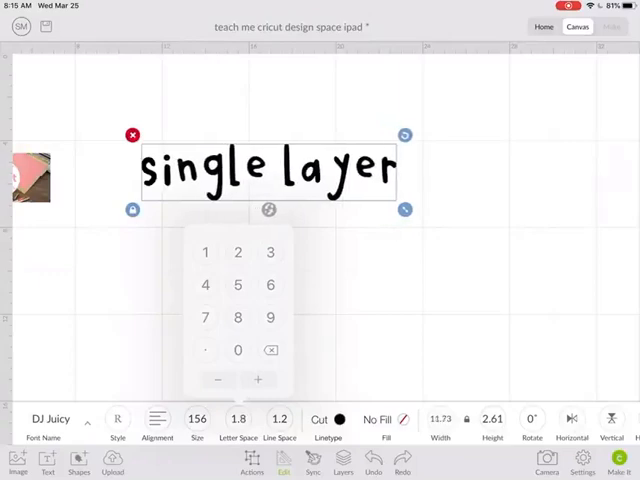
click(238, 419)
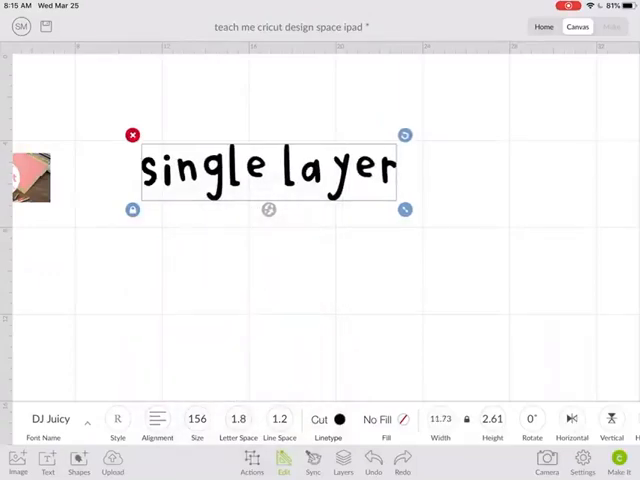
- Set the 'single layer' linetype colour to pink (#CB3790) and begin editing its height
click(339, 419)
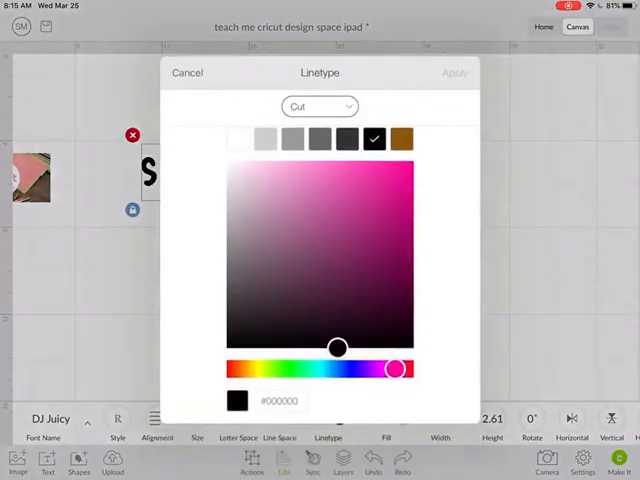
click(362, 199)
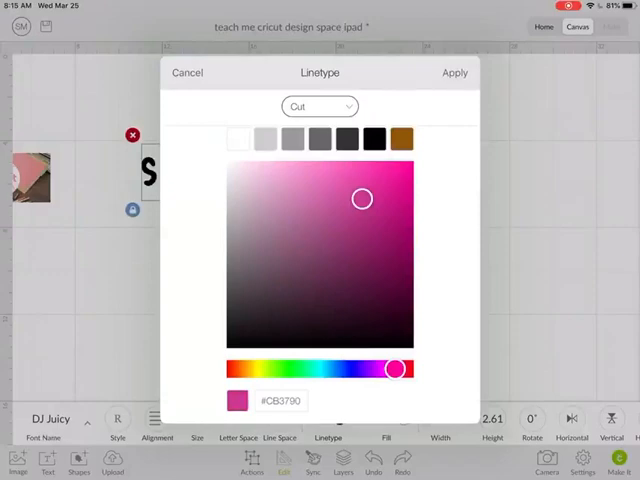
click(455, 72)
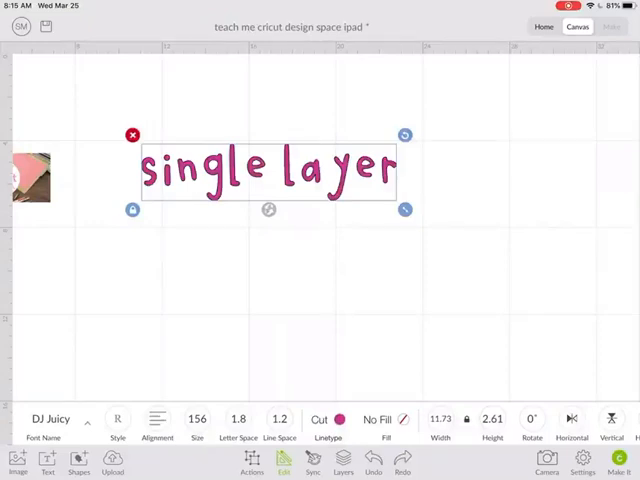
click(492, 419)
text(3)
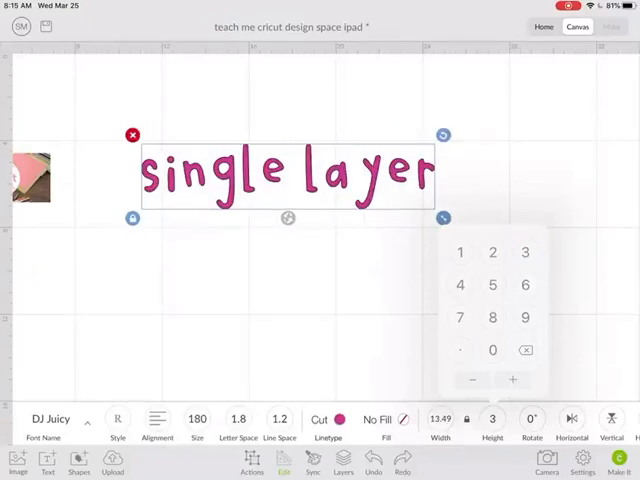
- Finish the 3 in height entry and tilt 'single layer' with the rotate handle
key(Escape)
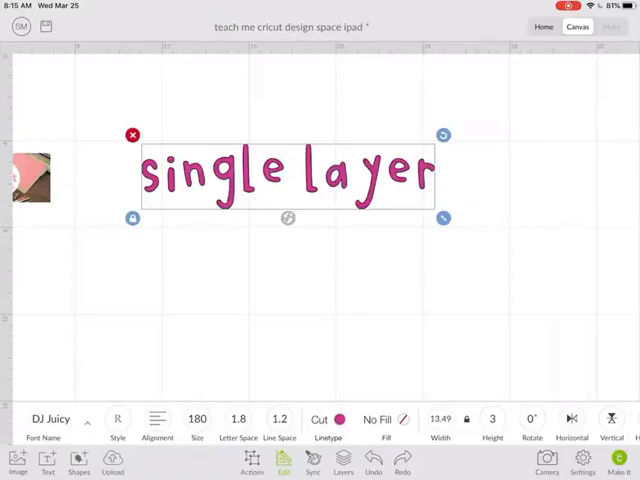
mouse_move(443, 134)
mouse_down()
mouse_move(447, 159)
mouse_move(436, 114)
mouse_move(448, 167)
mouse_move(436, 113)
mouse_move(443, 133)
mouse_up()
- Enter a 45-degree rotation for 'single layer', then undo it back to near level
click(532, 418)
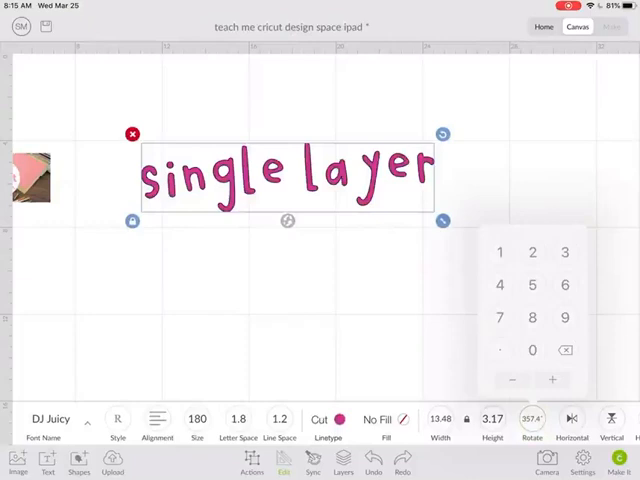
click(500, 284)
click(532, 284)
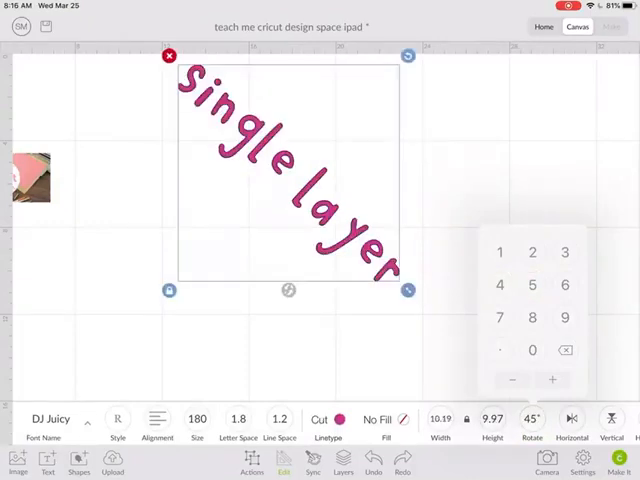
click(373, 462)
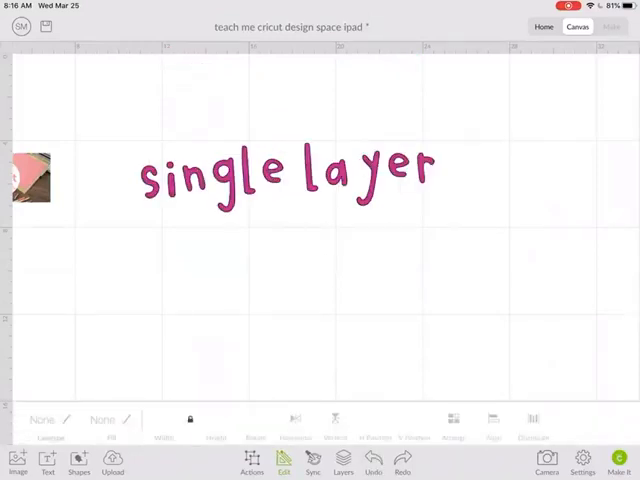
- Deselect and reselect the 'single layer' text
click(288, 178)
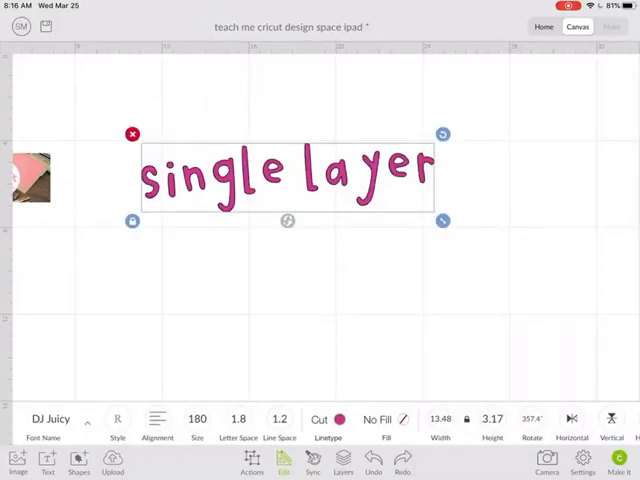
click(165, 95)
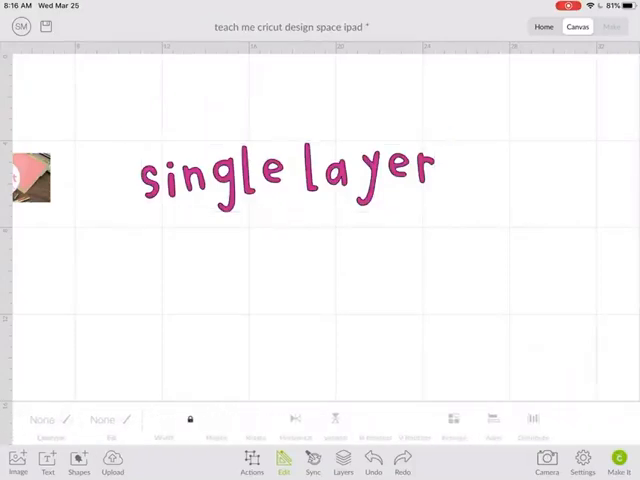
click(288, 178)
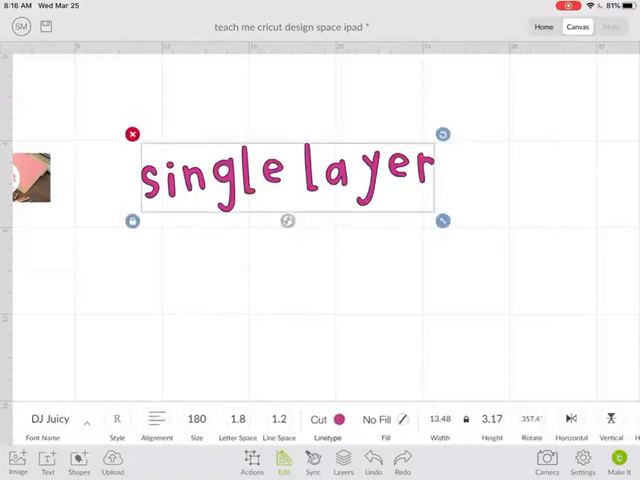